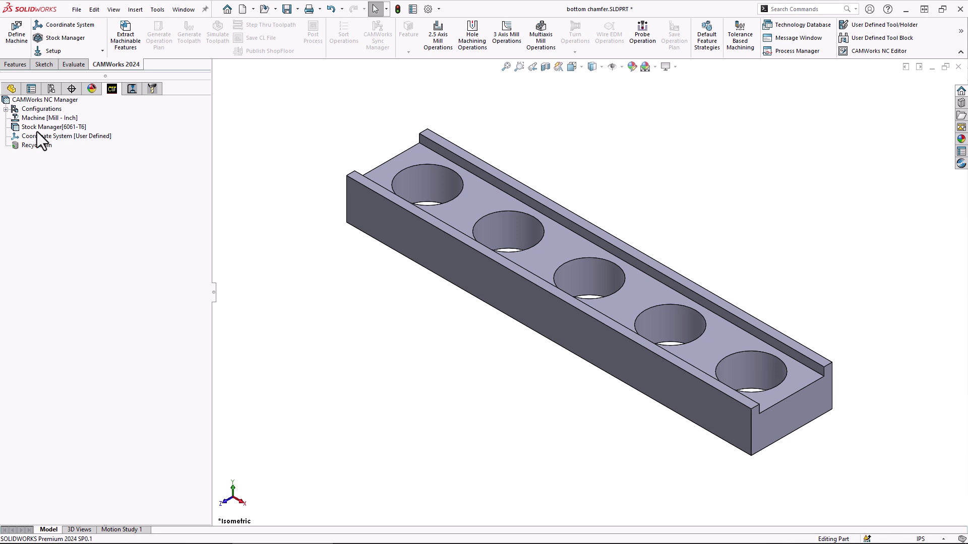
# Check the Mill - Inch machine, 6061-T6 stock and user-defined coordinate system in the NC Manager
pyautogui.click(35, 119)
pyautogui.click(35, 128)
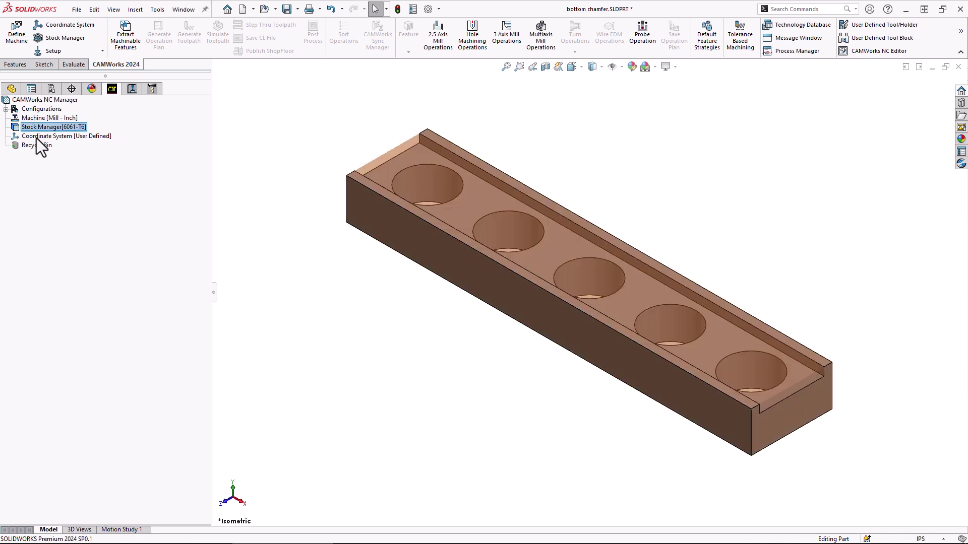
pyautogui.click(36, 137)
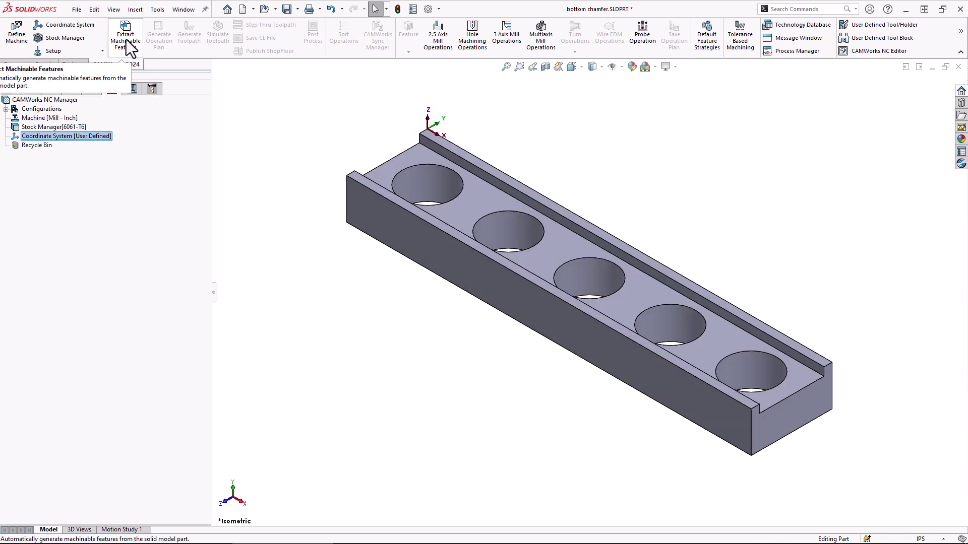
# In the tools tree, show the 2.5 Axis Mill Operations for T02, the 0.375 flat end mill
pyautogui.click(153, 90)
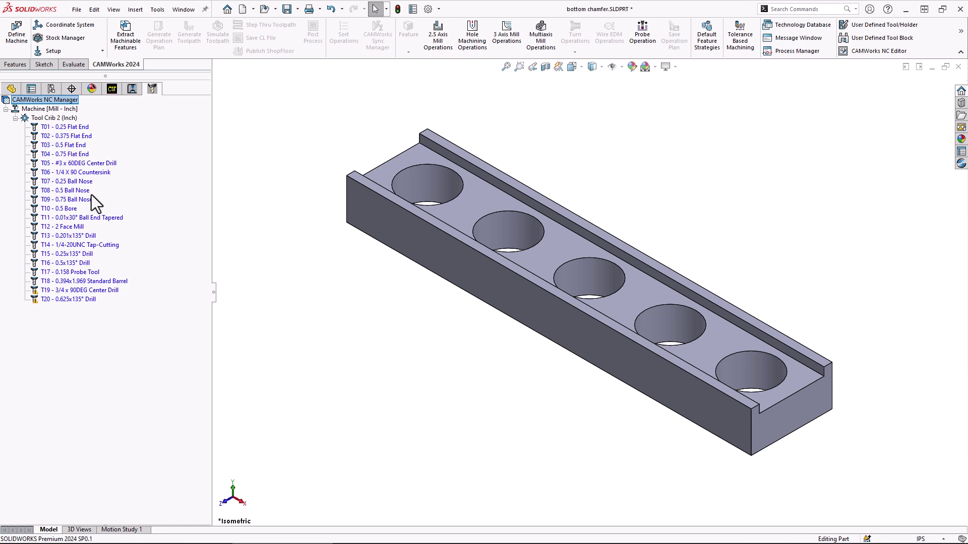
pyautogui.click(69, 137)
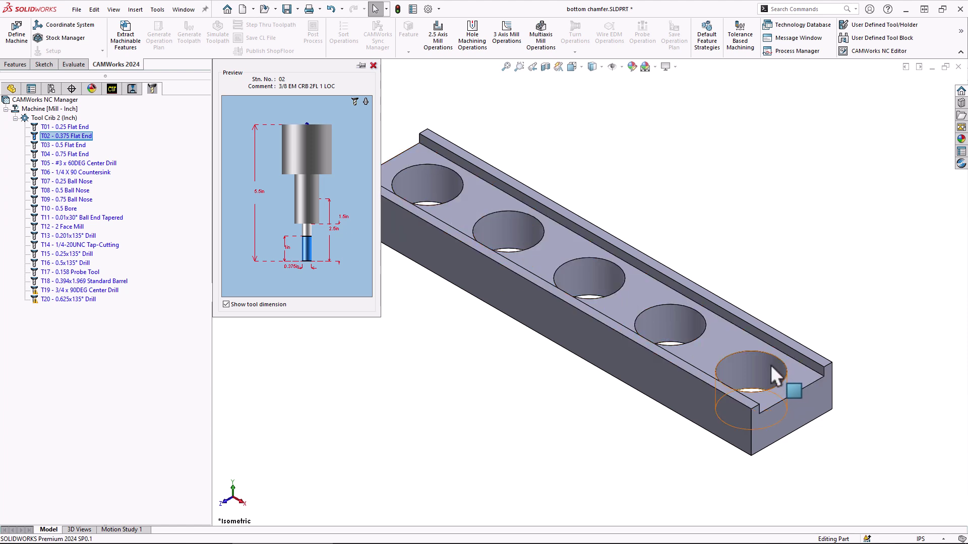
pyautogui.click(65, 136)
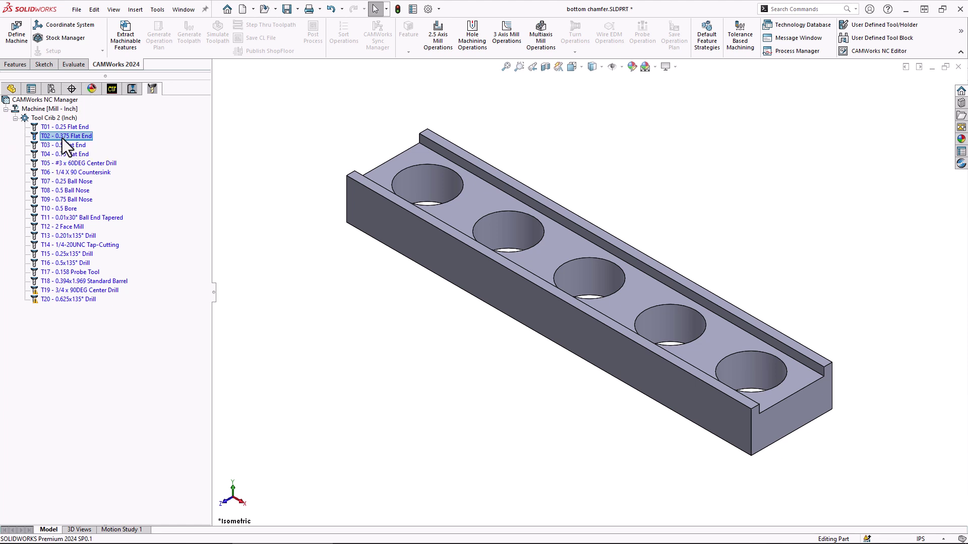
pyautogui.rightClick(62, 138)
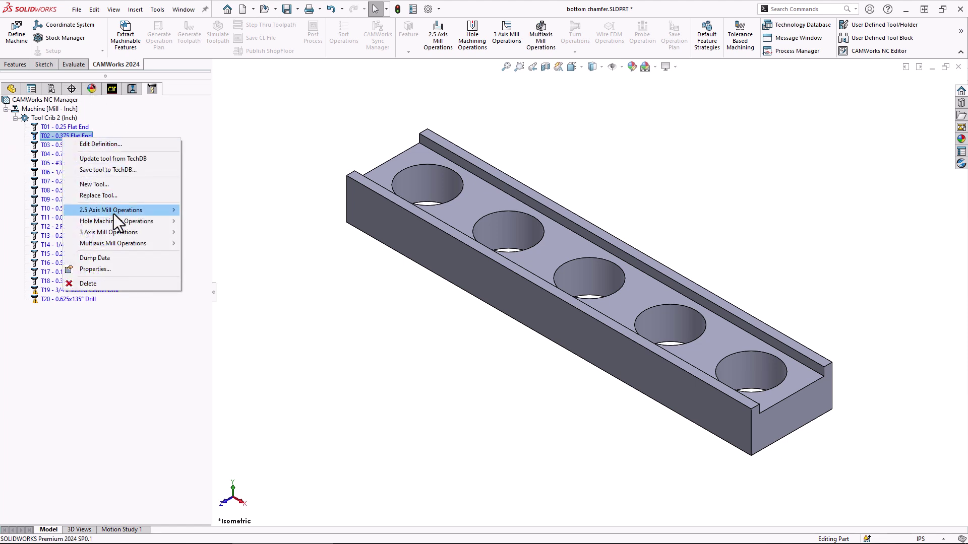
pyautogui.moveTo(111, 210)
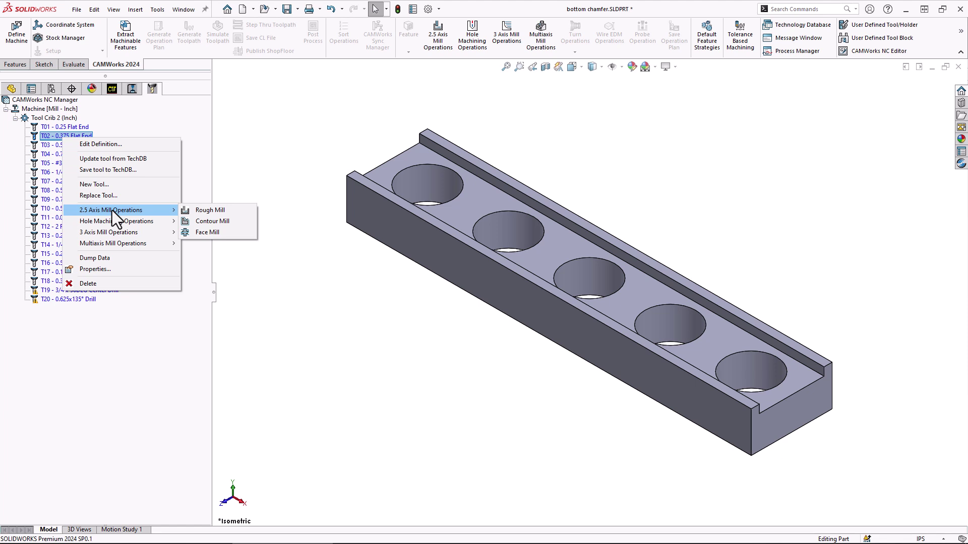
# Start a Rough Mill operation with T02 and begin creating a 2.5 Axis Feature
pyautogui.click(207, 211)
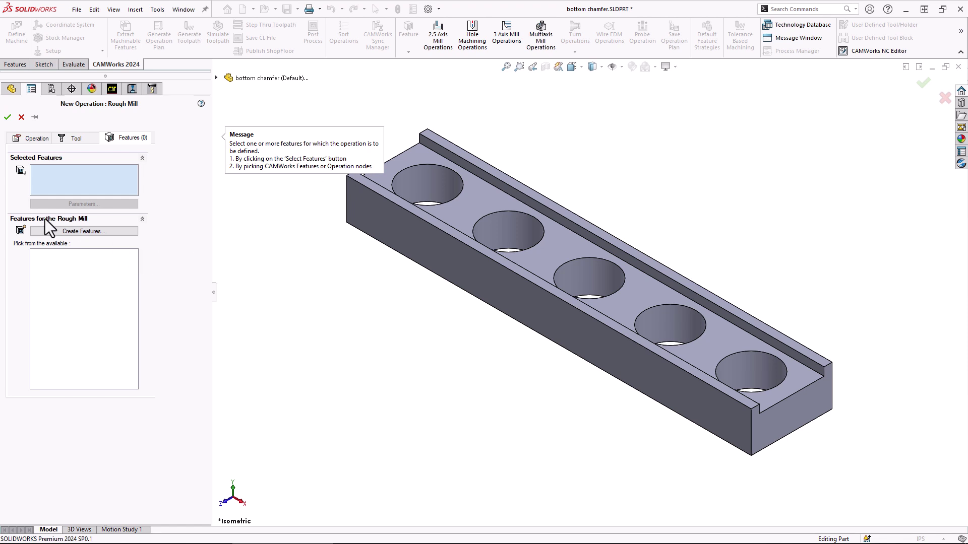
pyautogui.click(83, 183)
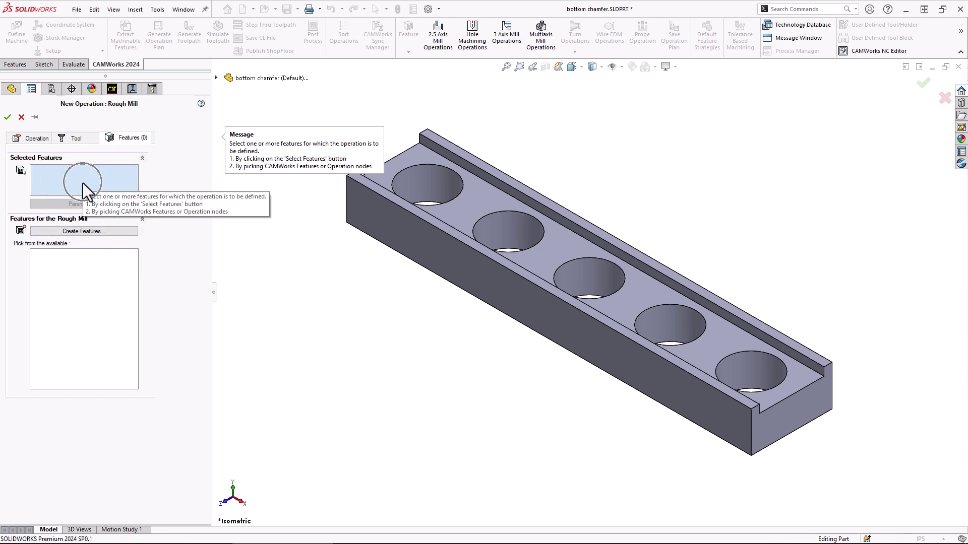
pyautogui.click(77, 231)
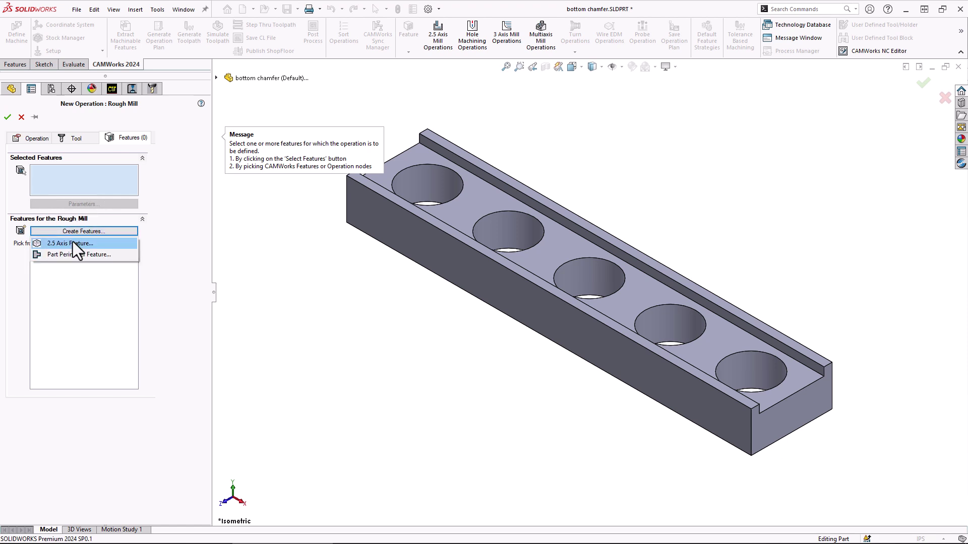
pyautogui.click(71, 242)
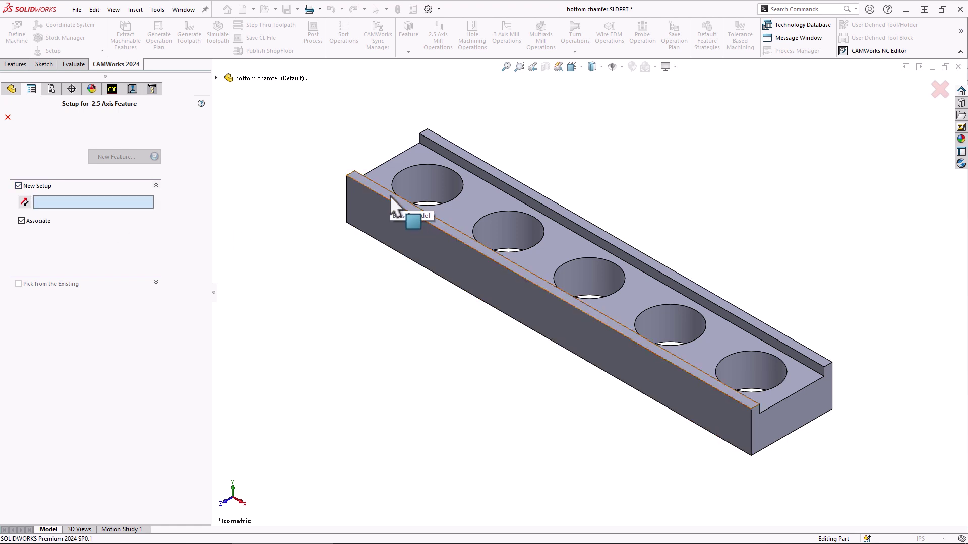
# Use the part's top face, CW Face-39, as the setup and begin a new feature
pyautogui.click(467, 200)
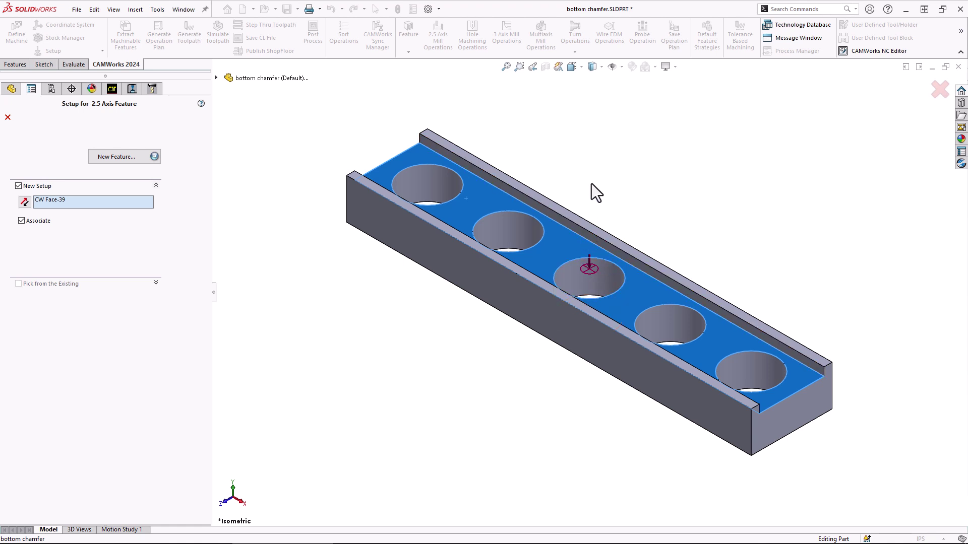
pyautogui.click(117, 159)
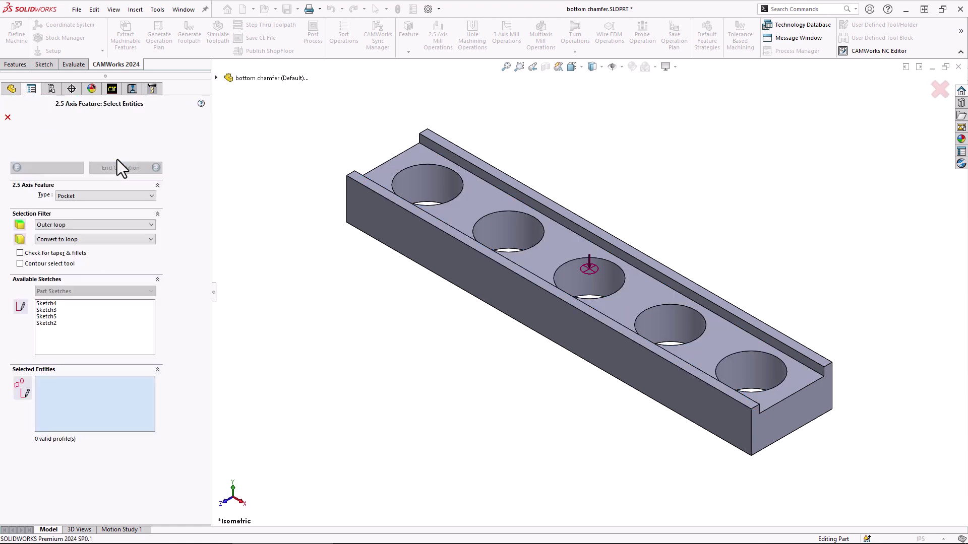
# Make the feature a Slot profiled on top face CW Face-39, then show its end conditions
pyautogui.click(108, 198)
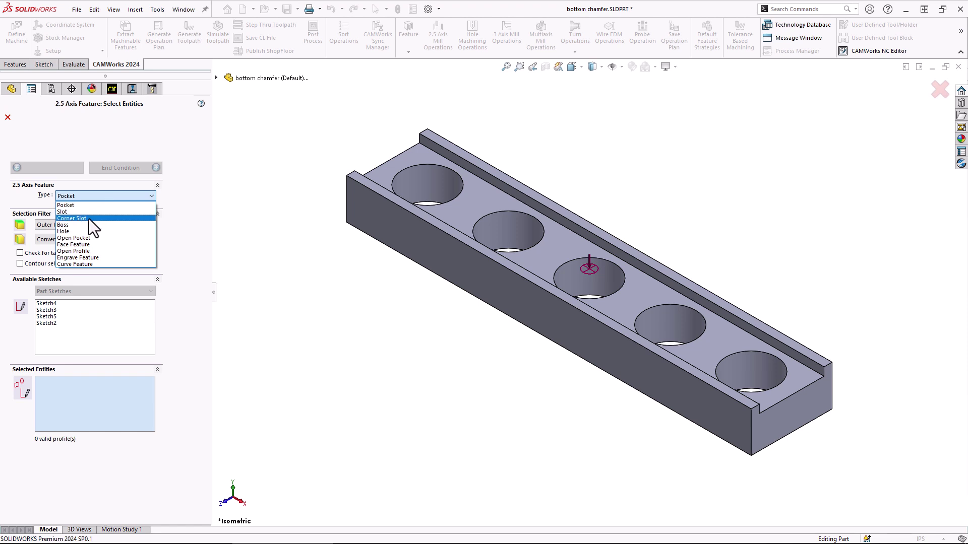
pyautogui.click(77, 213)
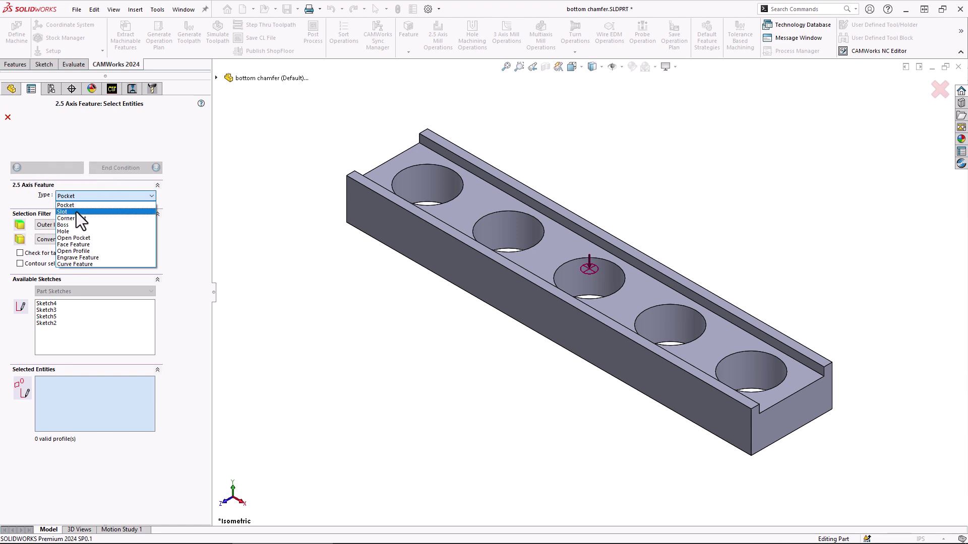
pyautogui.click(76, 212)
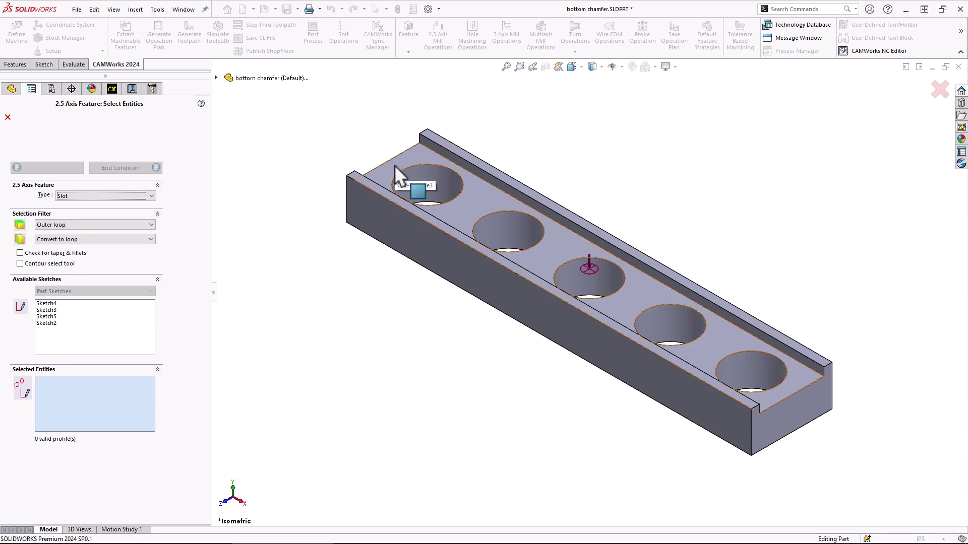
pyautogui.click(382, 171)
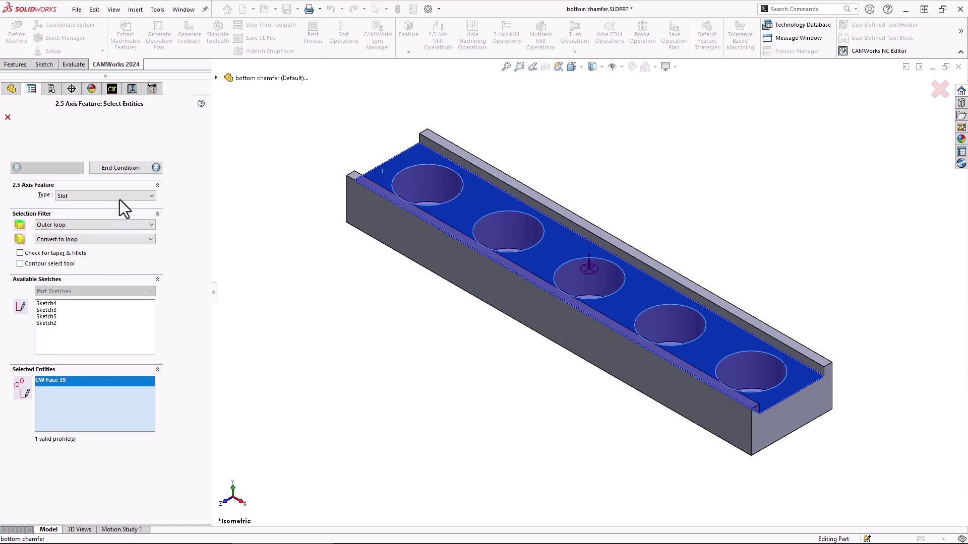
pyautogui.click(124, 168)
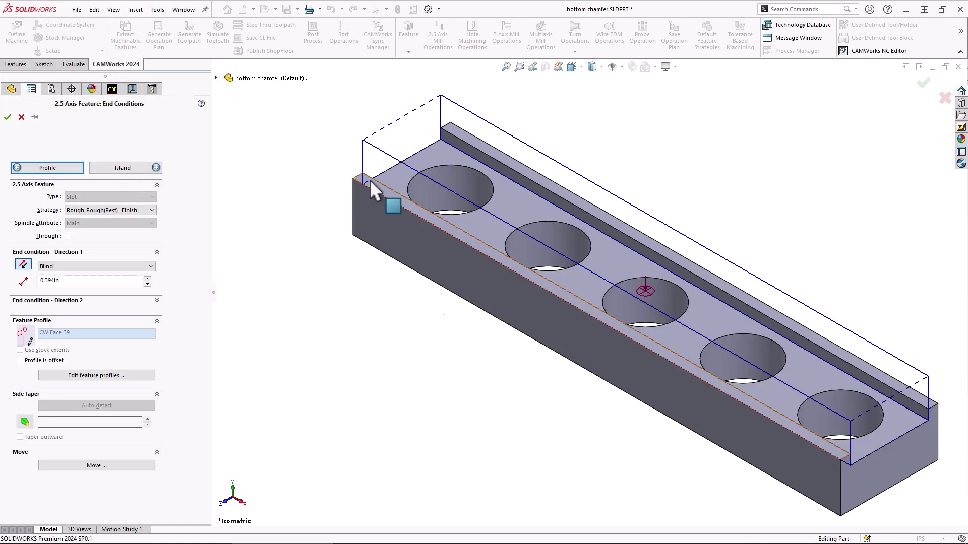
# End the slot up to the chamfer face at 0.1in with Rough-Rough(Rest)-Finish strategy and confirm
pyautogui.scroll(-3, 370, 180)
pyautogui.click(391, 197)
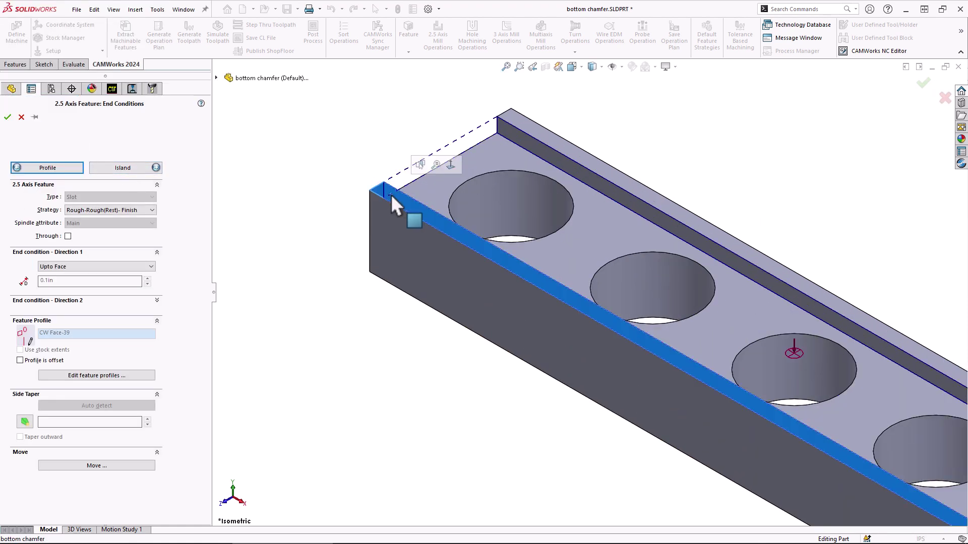
pyautogui.moveTo(307, 243)
pyautogui.mouseDown(button='middle')
pyautogui.moveTo(313, 216)
pyautogui.moveTo(307, 235)
pyautogui.mouseUp(button='middle')
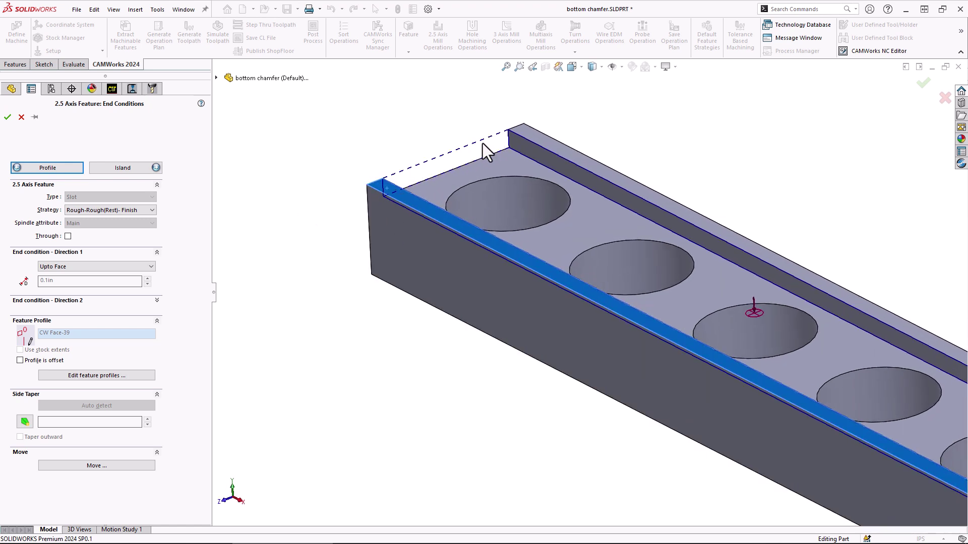
pyautogui.scroll(3, 469, 159)
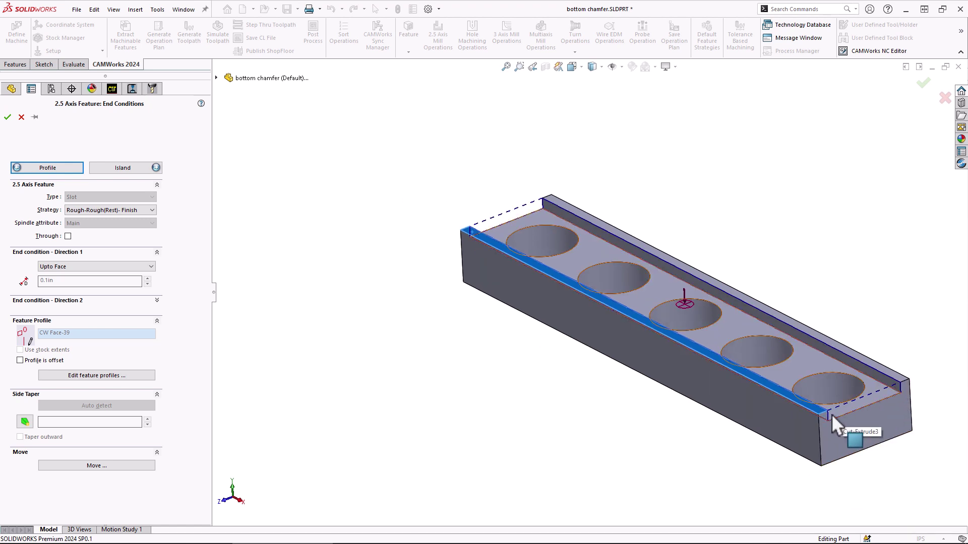
pyautogui.moveTo(482, 366)
pyautogui.mouseDown(button='middle')
pyautogui.moveTo(486, 381)
pyautogui.moveTo(489, 373)
pyautogui.mouseUp(button='middle')
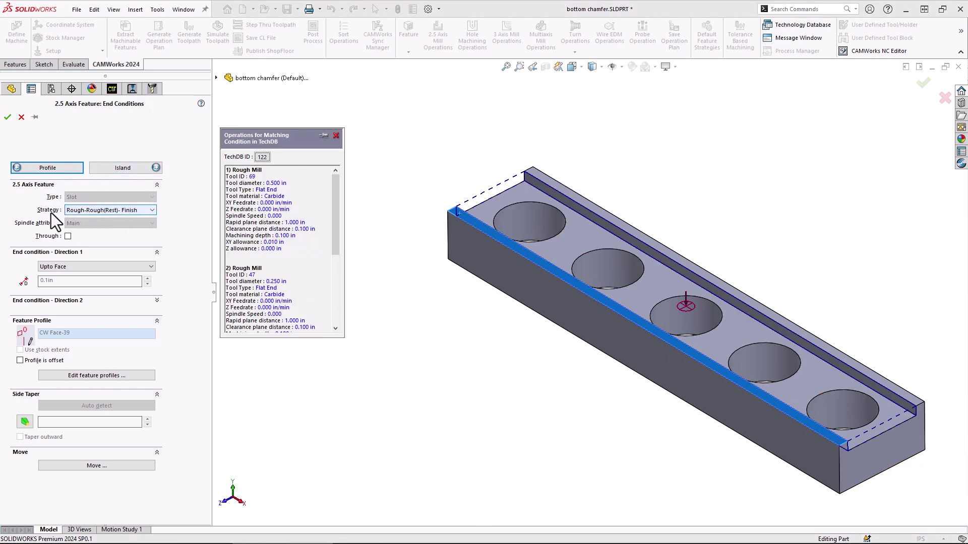
pyautogui.click(120, 211)
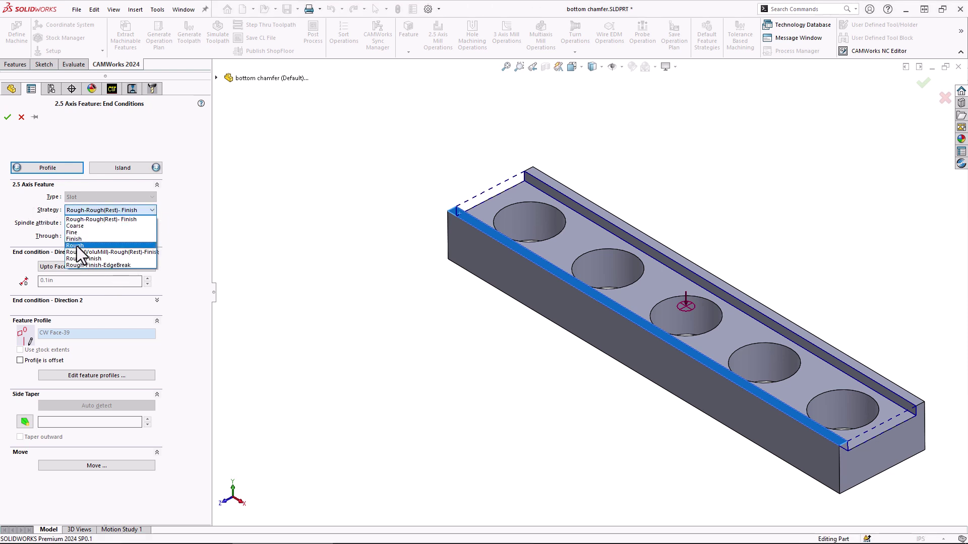
pyautogui.click(32, 207)
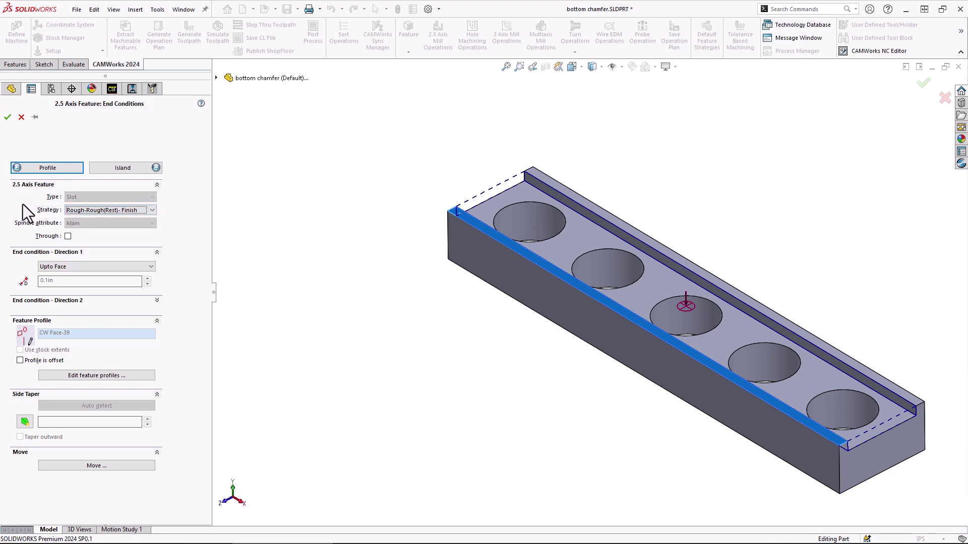
pyautogui.click(7, 117)
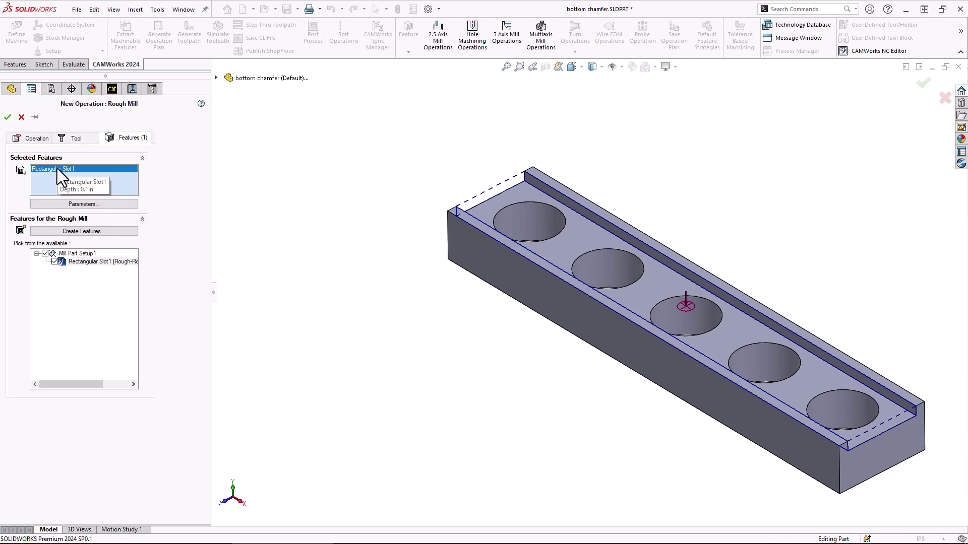
# Create Rough Mill1 for the slot, turn on Stay at depth and set side allowance to 0
pyautogui.click(7, 117)
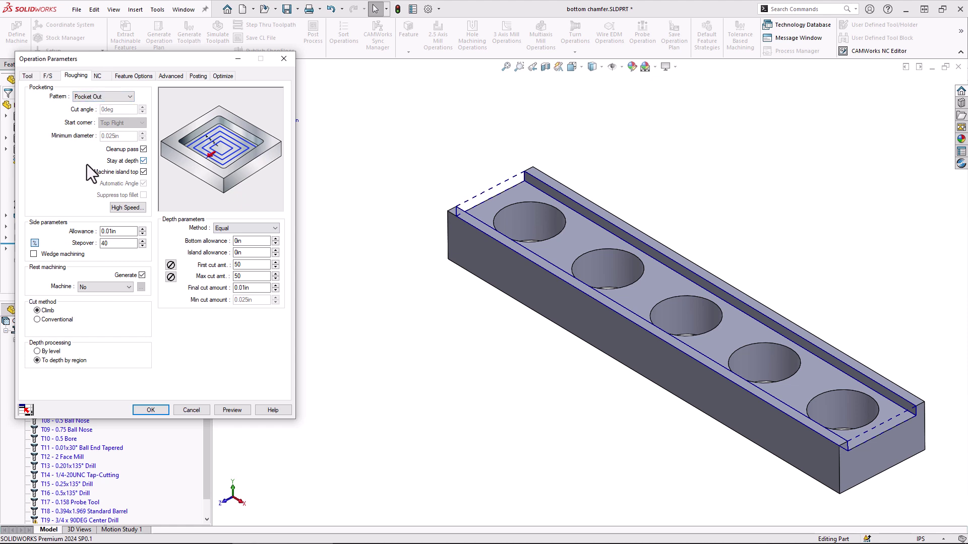
pyautogui.moveTo(135, 62); pyautogui.dragTo(204, 66)
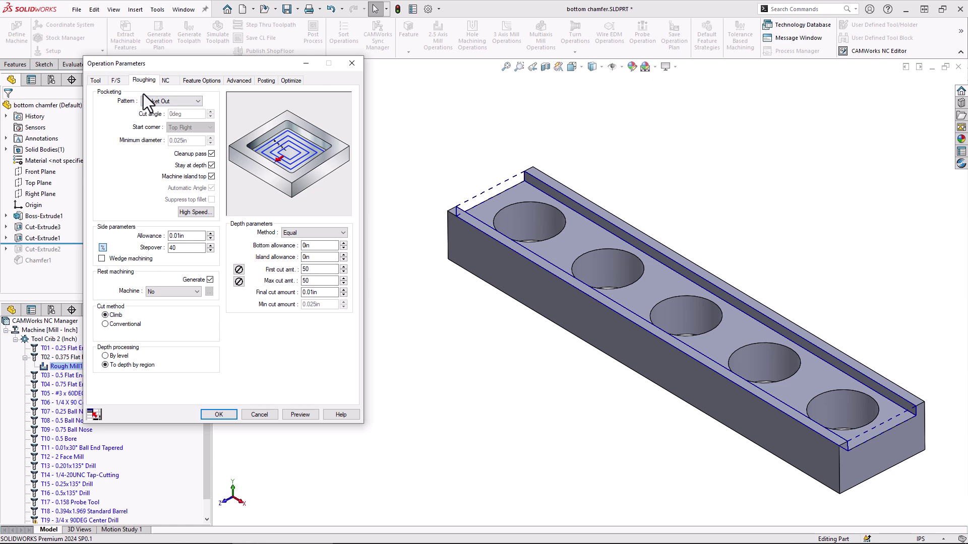
pyautogui.click(212, 165)
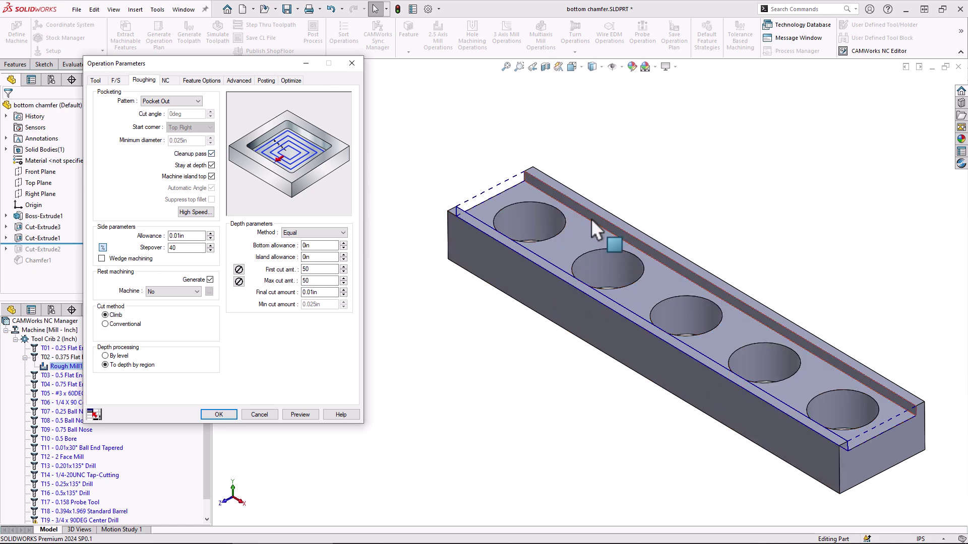
pyautogui.click(540, 181)
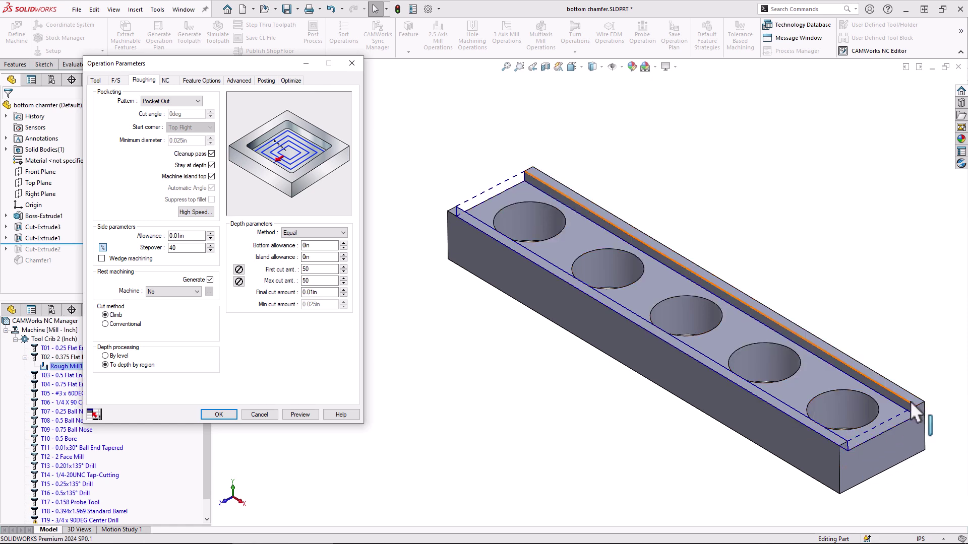
pyautogui.click(545, 188)
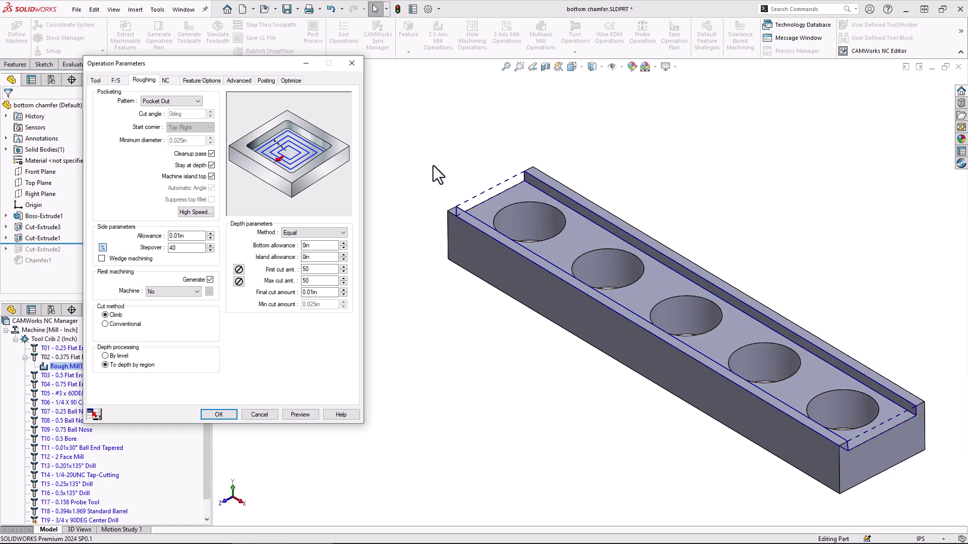
pyautogui.doubleClick(195, 236)
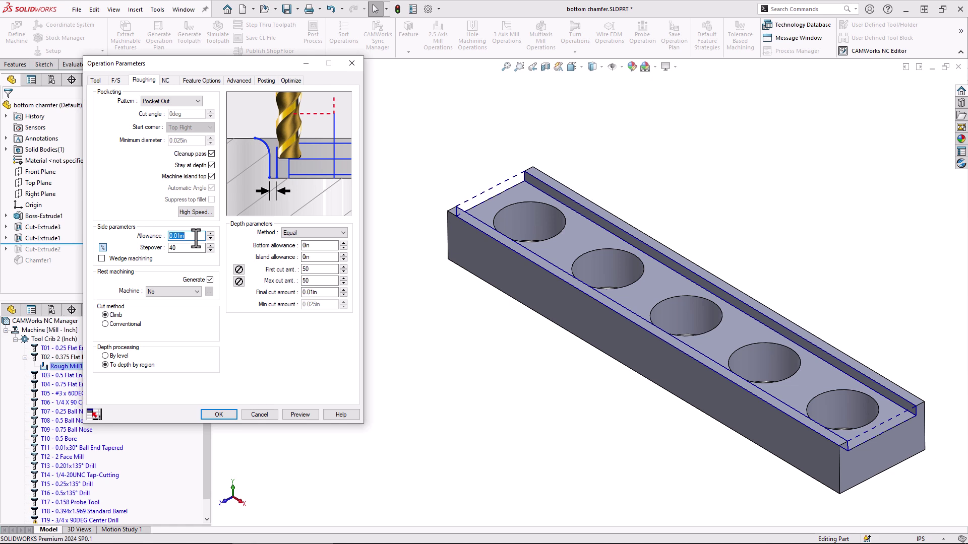
pyautogui.write('0')
# Preview and accept Rough Mill1's parallel slot toolpath, then display it from the tools tree
pyautogui.click(299, 415)
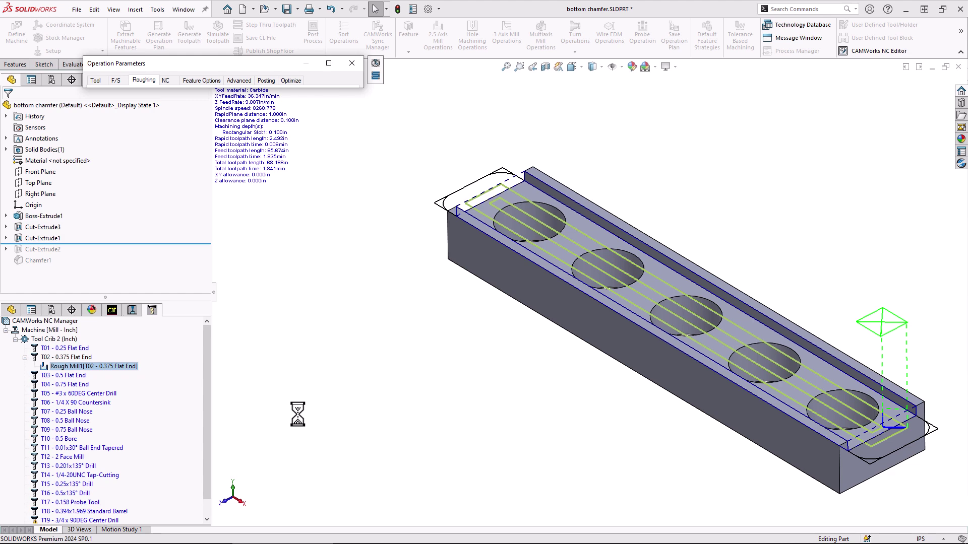
pyautogui.moveTo(871, 429); pyautogui.dragTo(843, 502, button='middle')
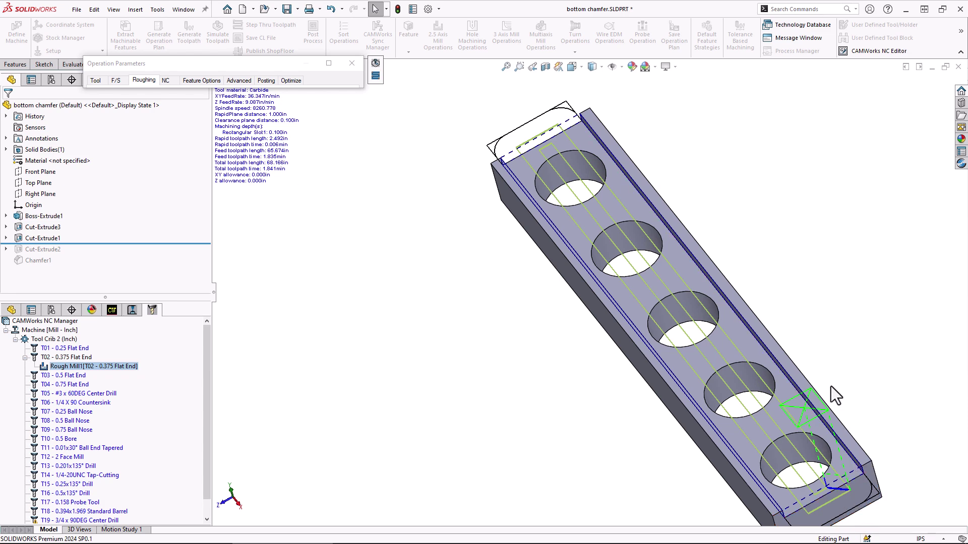
pyautogui.moveTo(807, 456); pyautogui.dragTo(706, 353, button='middle')
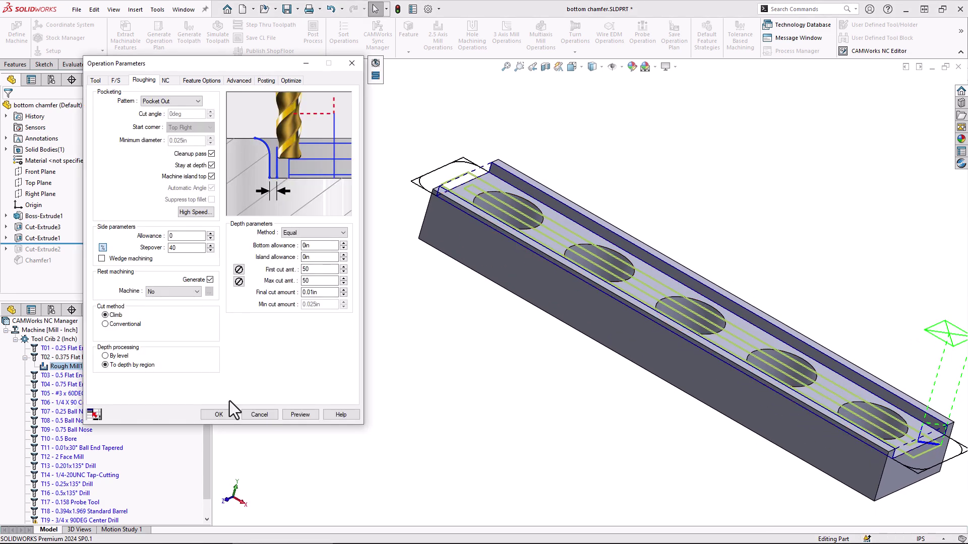
pyautogui.click(231, 413)
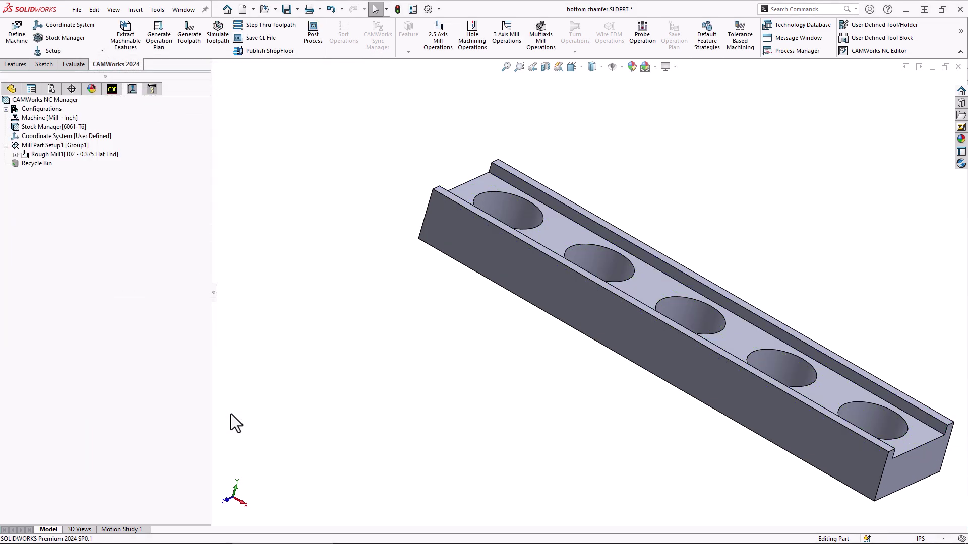
pyautogui.moveTo(456, 340); pyautogui.dragTo(434, 328, button='middle')
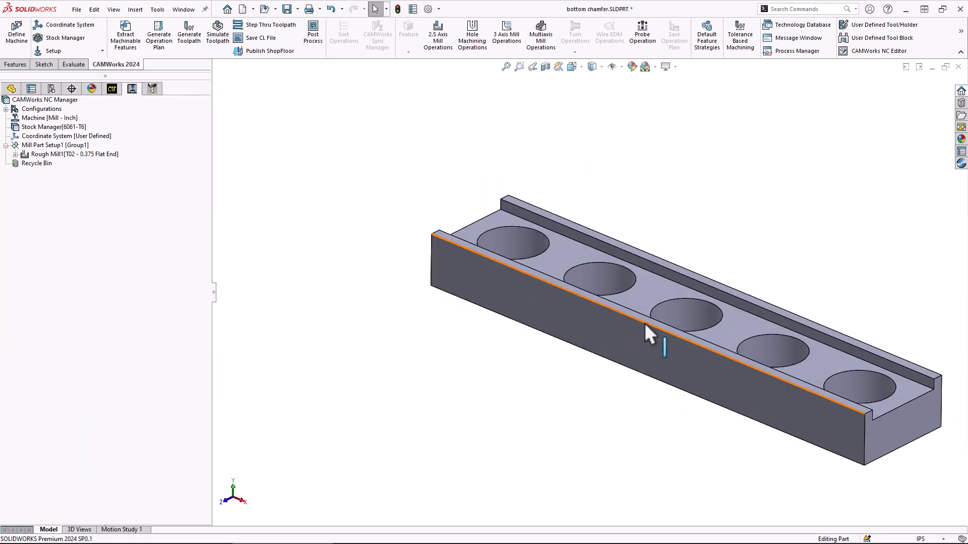
pyautogui.click(152, 90)
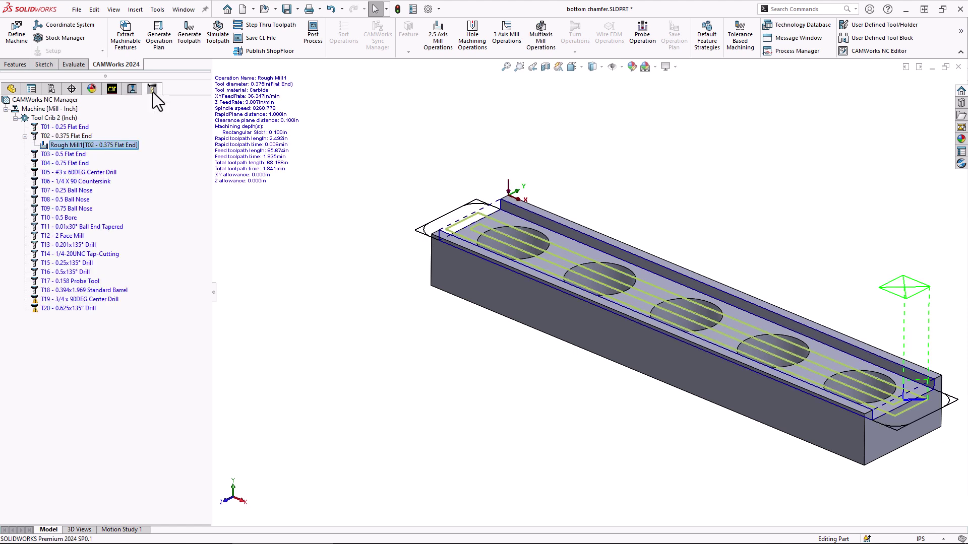
pyautogui.moveTo(428, 339); pyautogui.dragTo(625, 366, button='middle')
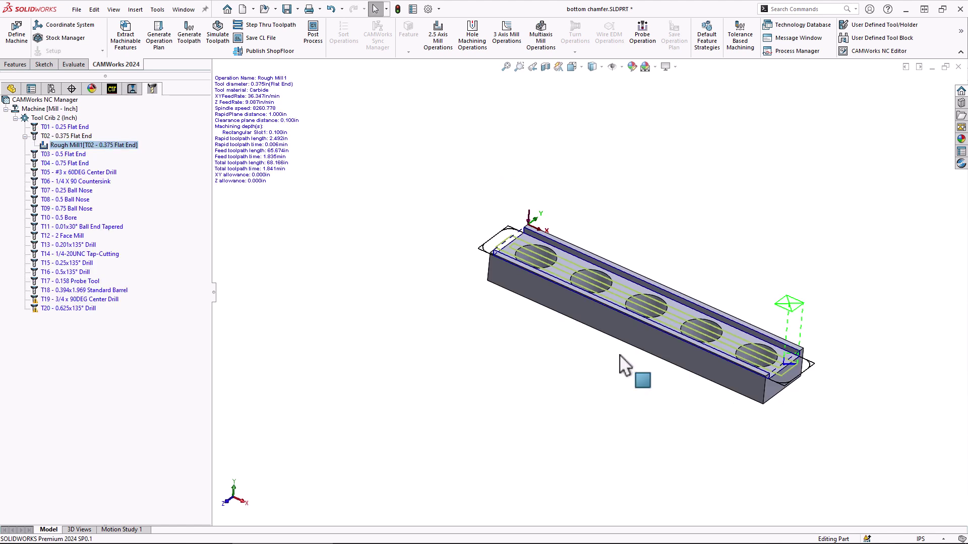
pyautogui.scroll(-2, 625, 365)
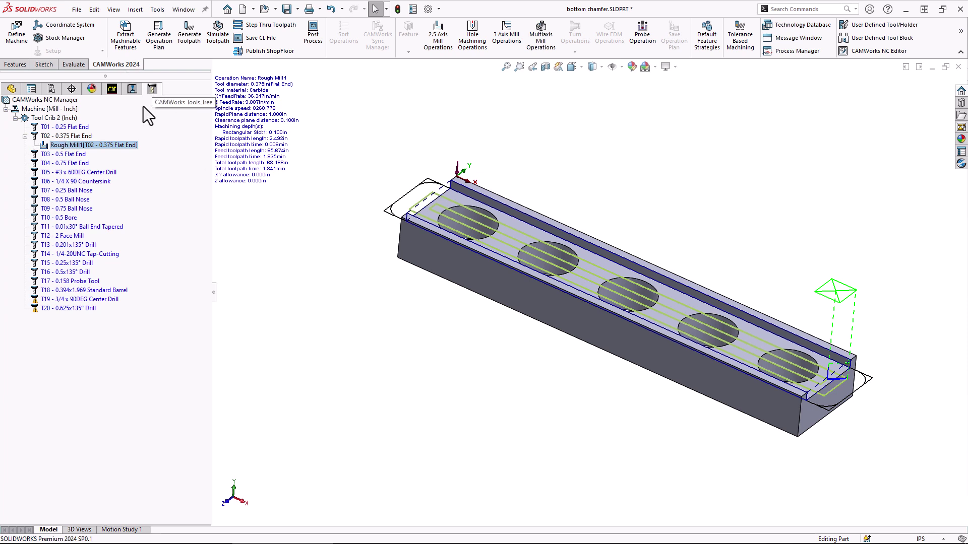
# Start a second Rough Mill operation with the T02 0.375 flat end mill
pyautogui.rightClick(66, 136)
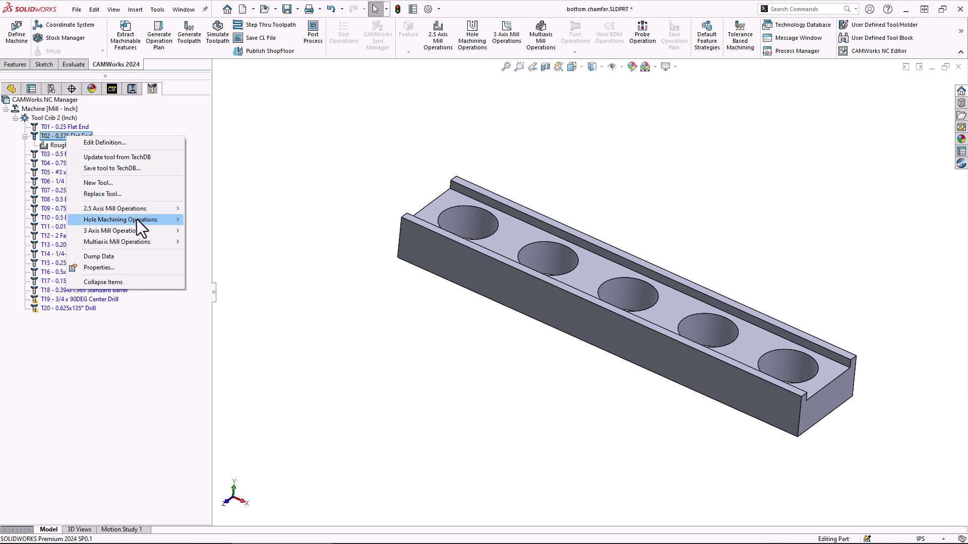
pyautogui.moveTo(135, 208)
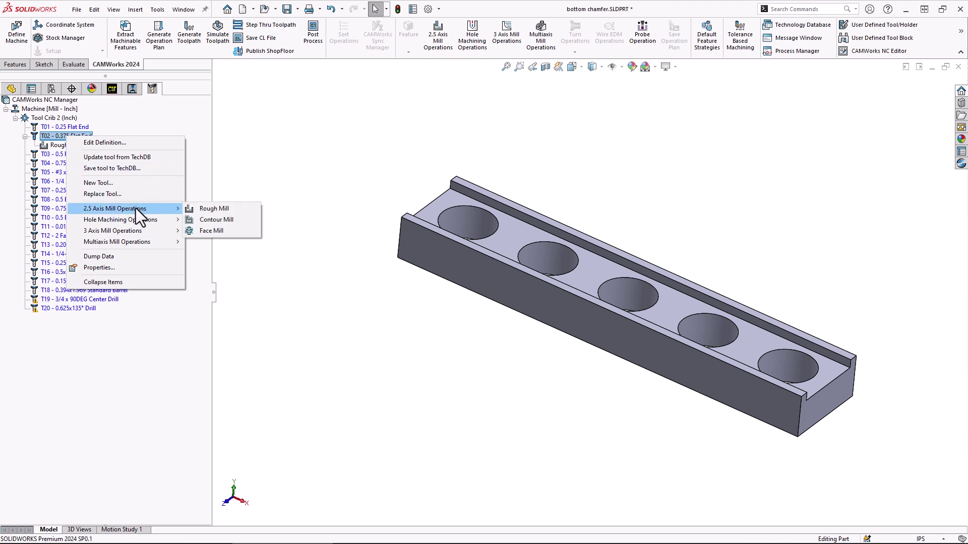
pyautogui.click(203, 211)
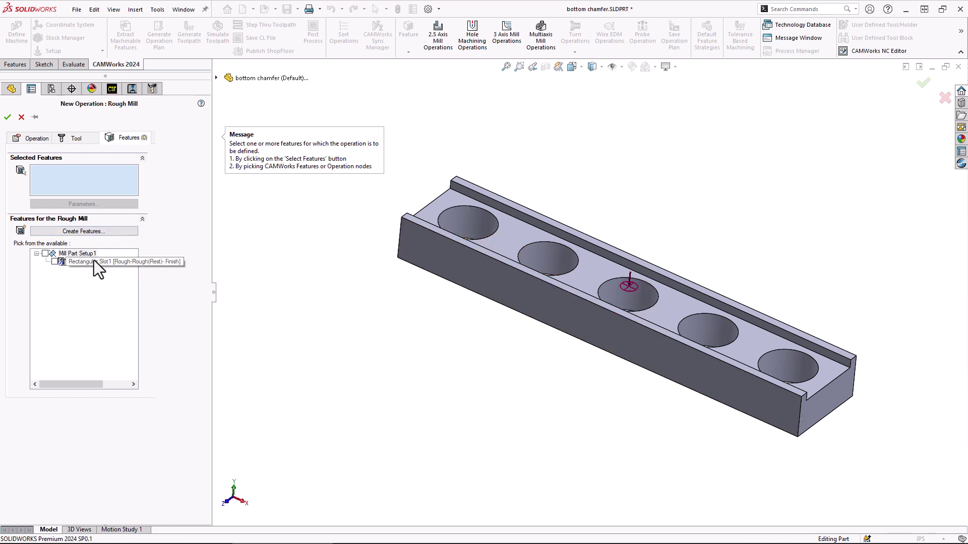
# Begin a new 2.5 Axis Feature reusing the existing Mill Part Setup1
pyautogui.click(87, 230)
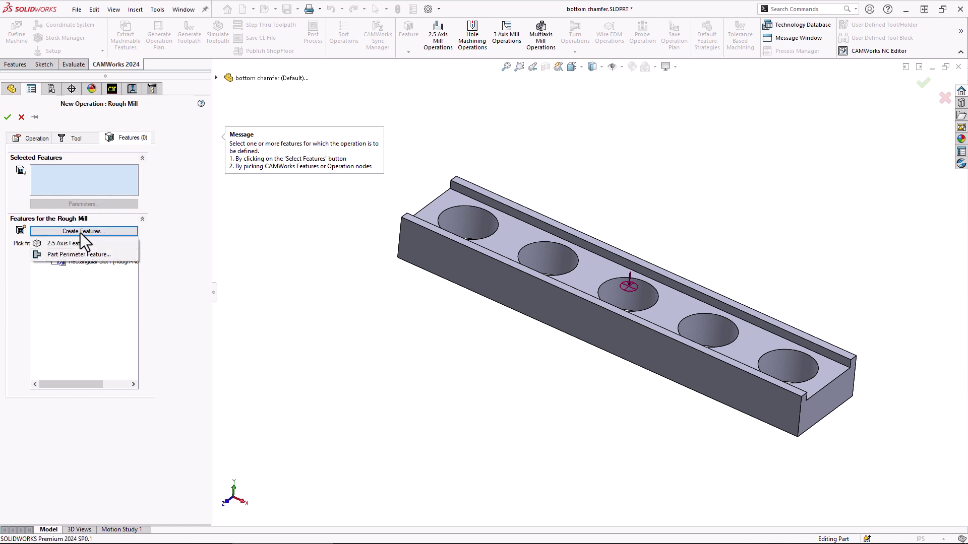
pyautogui.click(72, 244)
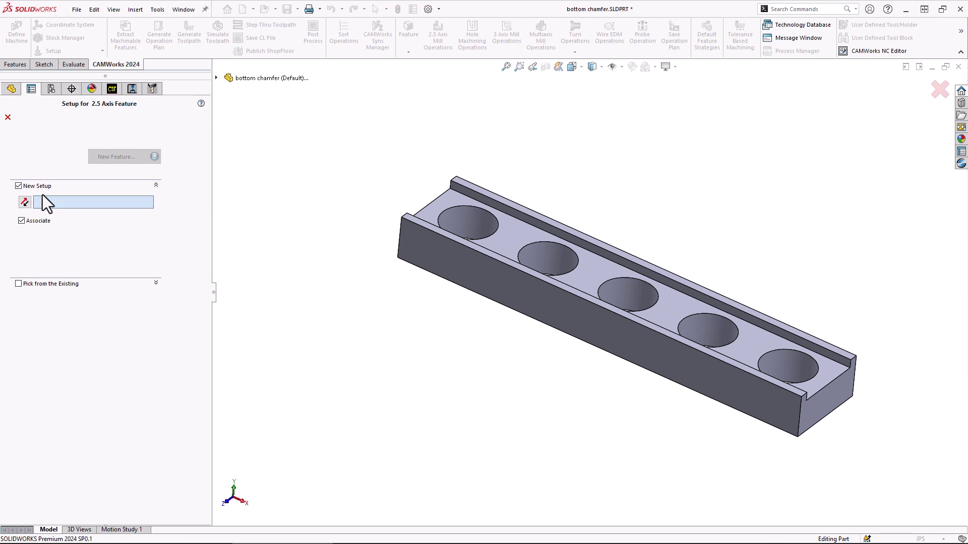
pyautogui.click(20, 186)
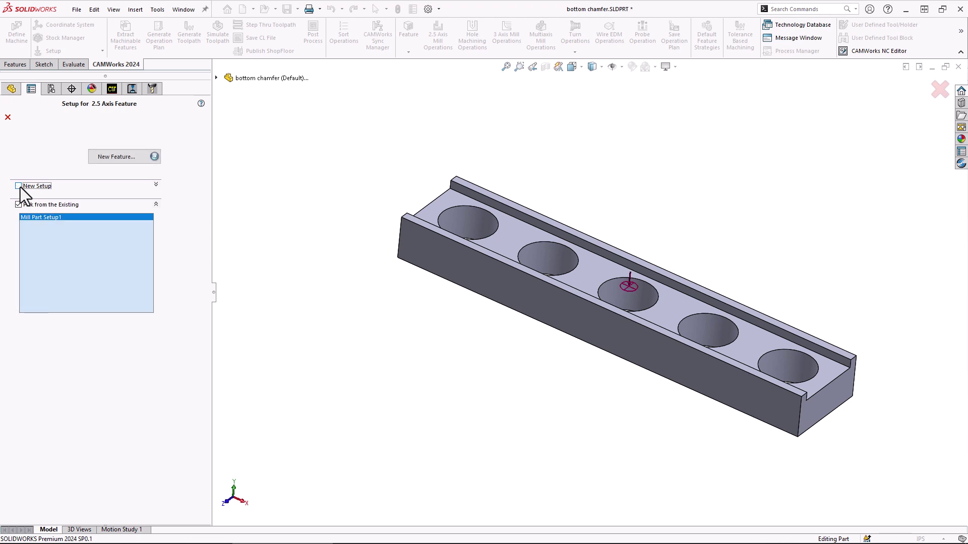
pyautogui.click(39, 221)
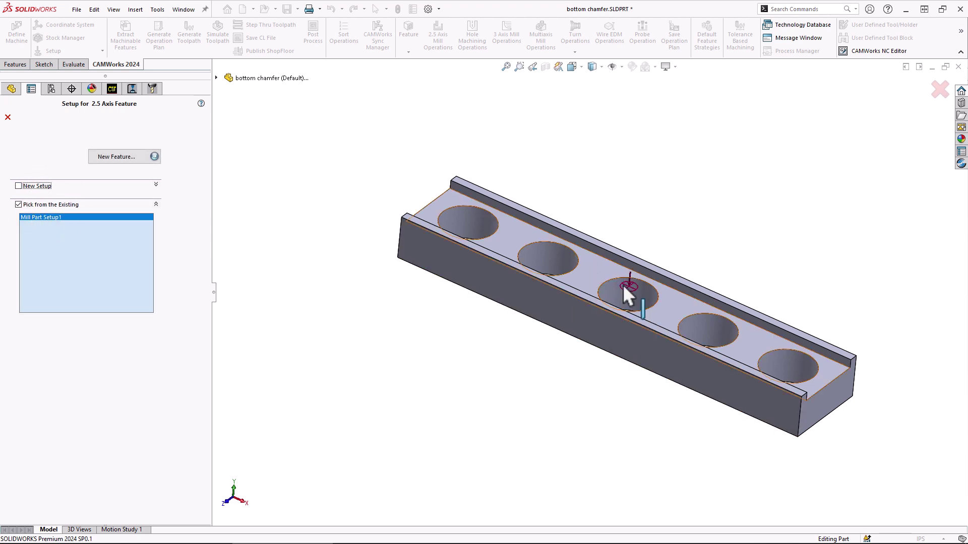
pyautogui.click(116, 158)
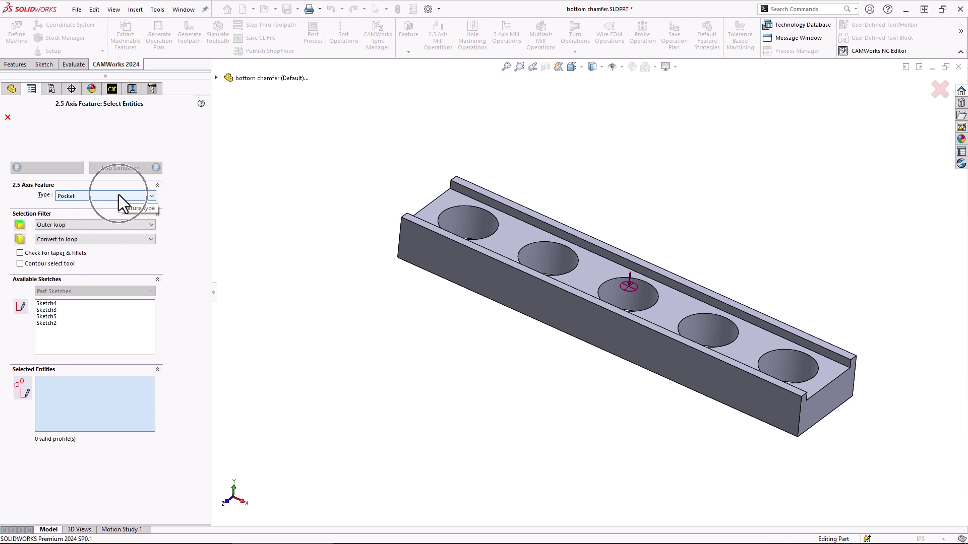
# Select the five hole faces as the pocket profiles
pyautogui.click(472, 223)
pyautogui.click(547, 259)
pyautogui.click(624, 295)
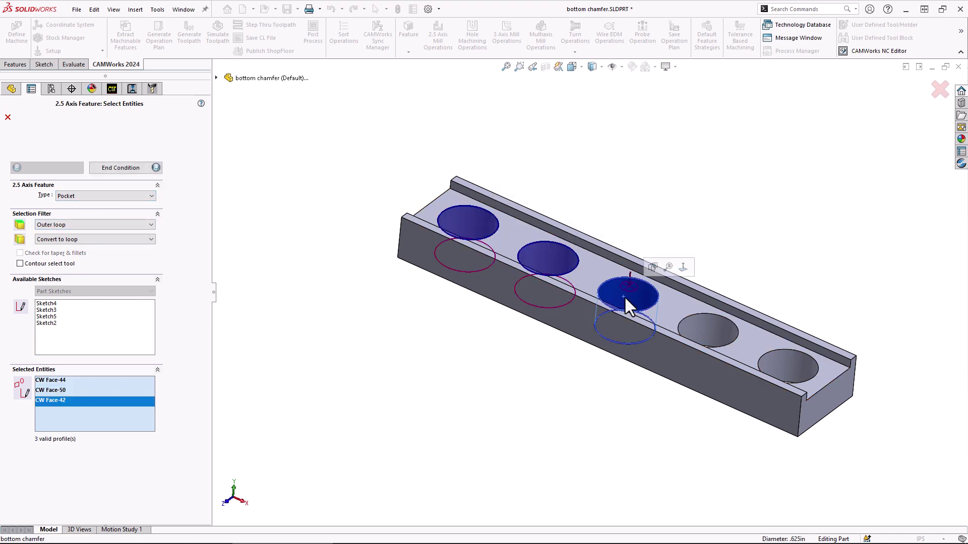
pyautogui.click(705, 330)
pyautogui.click(780, 365)
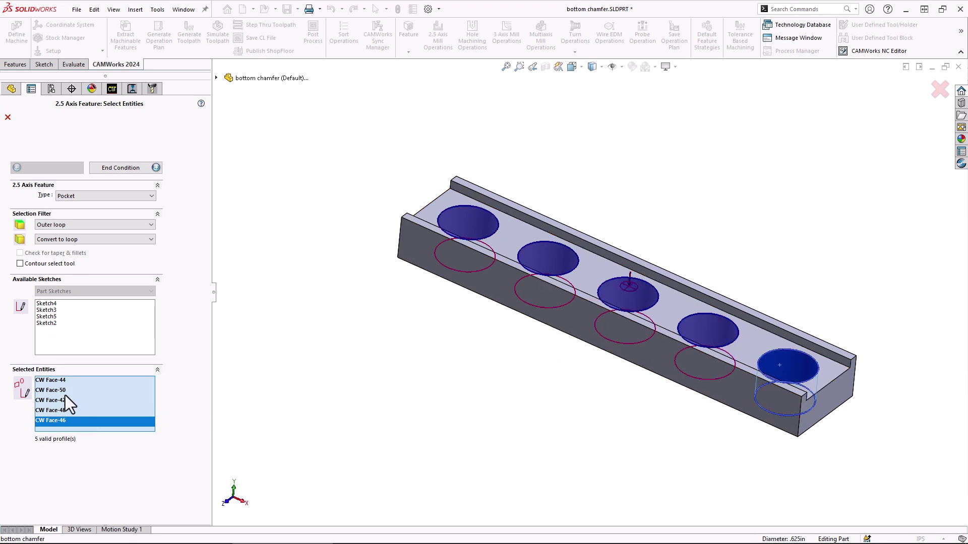
# Give the pocket a Blind depth of 0.51in and accept the feature
pyautogui.click(125, 169)
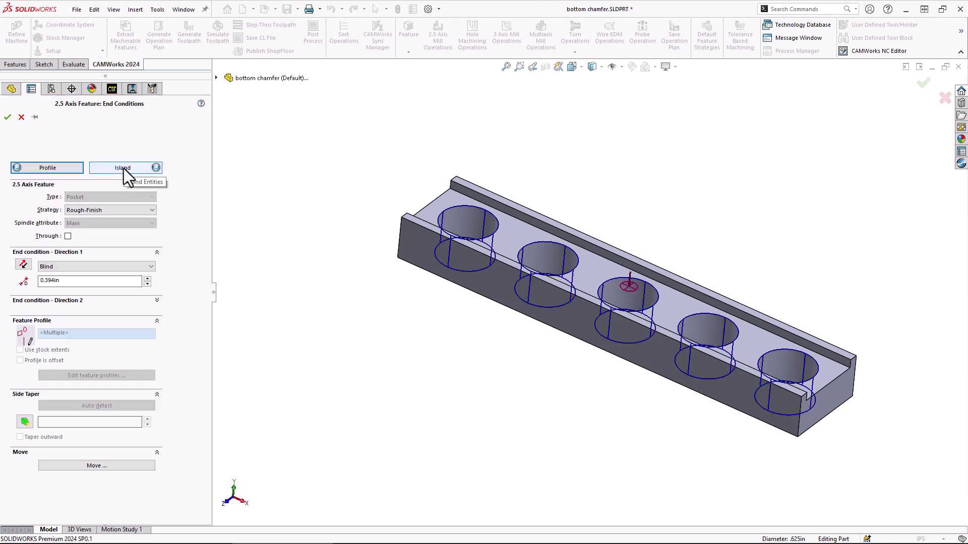
pyautogui.moveTo(106, 207)
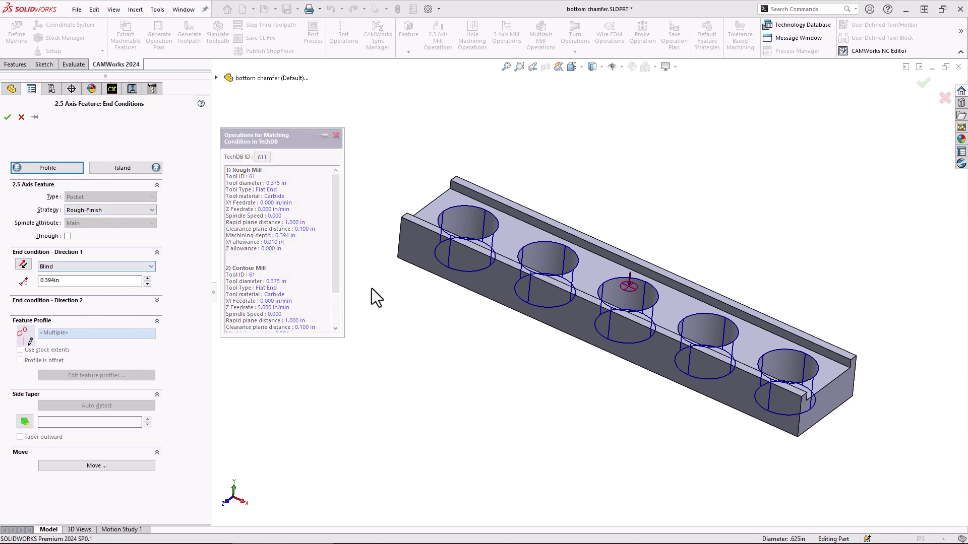
pyautogui.click(400, 234)
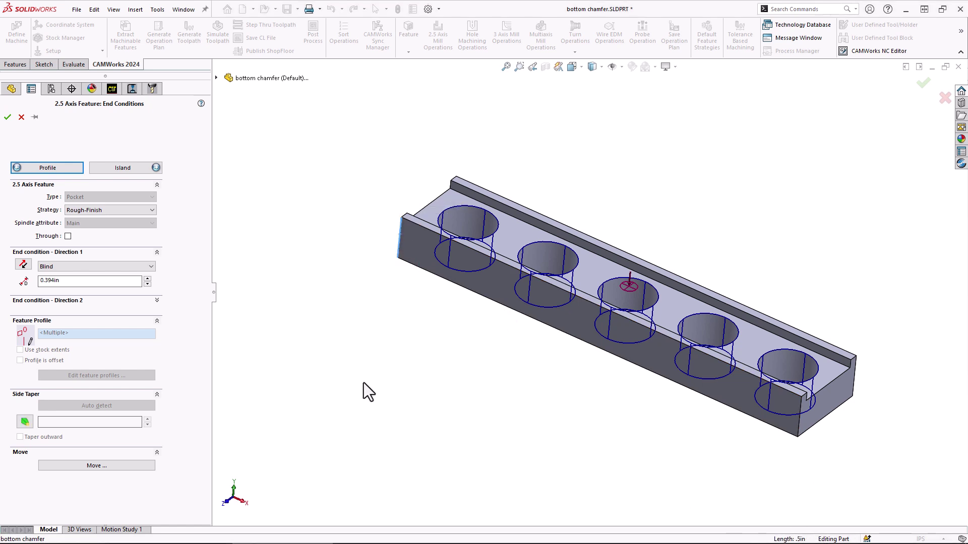
pyautogui.doubleClick(64, 280)
pyautogui.write('.51')
pyautogui.click(8, 119)
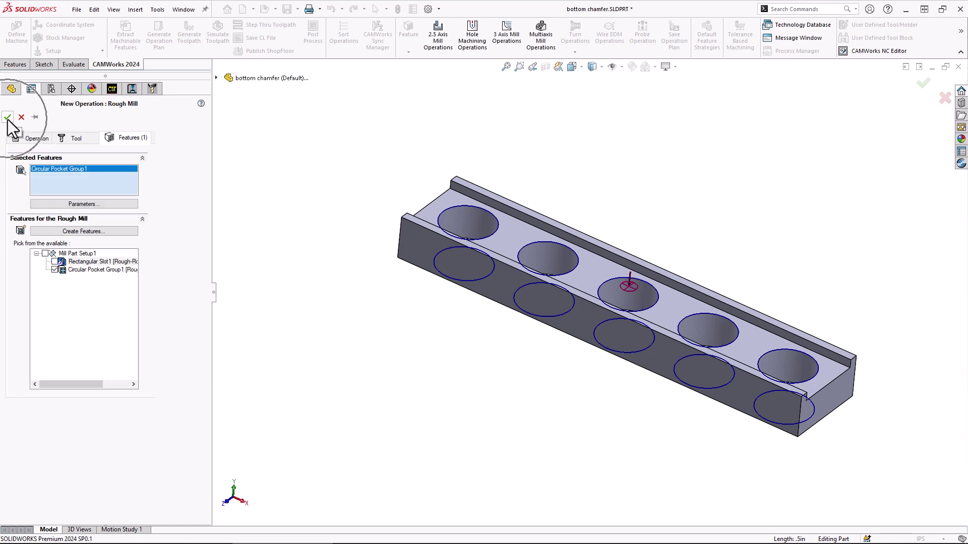
# Create the Rough Mill2 pocket operation with a side allowance of 0
pyautogui.click(7, 119)
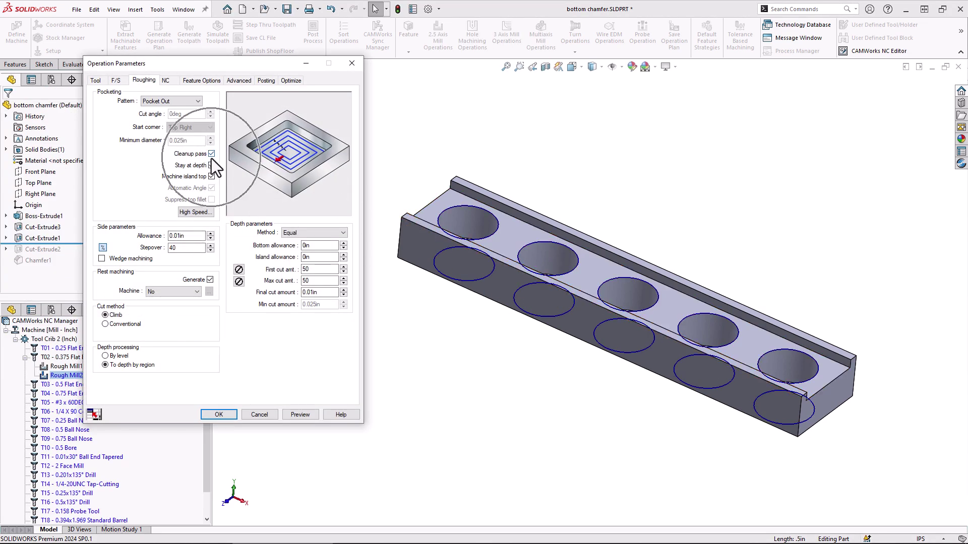
pyautogui.doubleClick(186, 236)
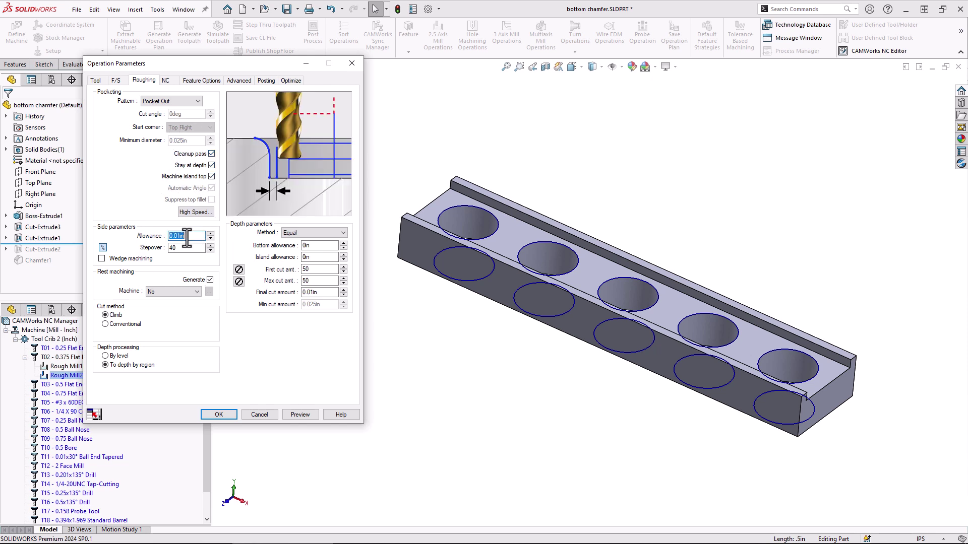
pyautogui.write('0')
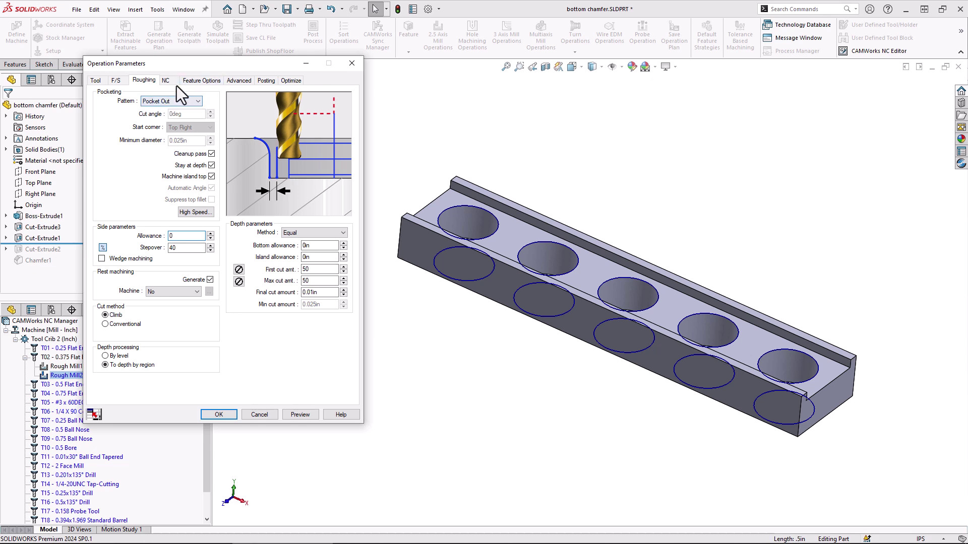
# Use a Spiral entry with a radius of 25 into each pocket
pyautogui.click(198, 83)
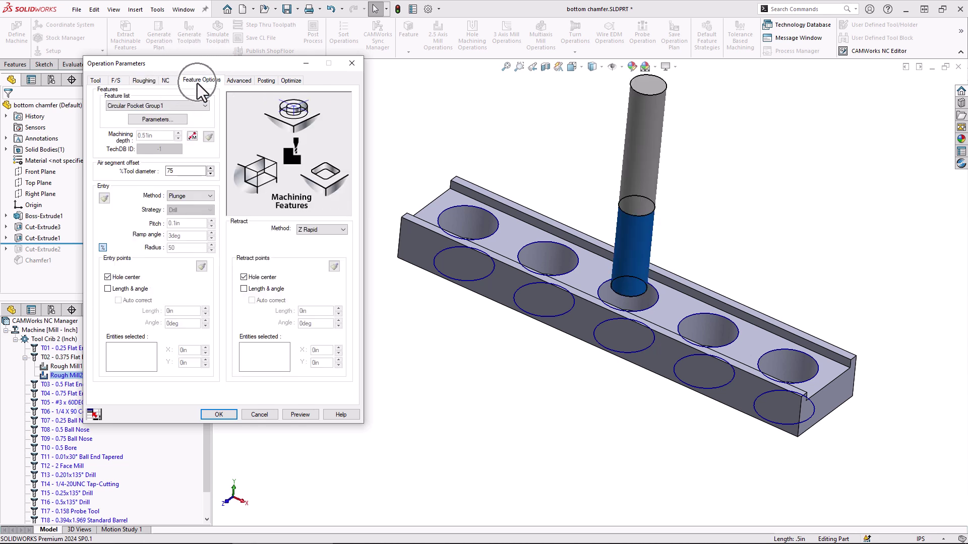
pyautogui.click(207, 196)
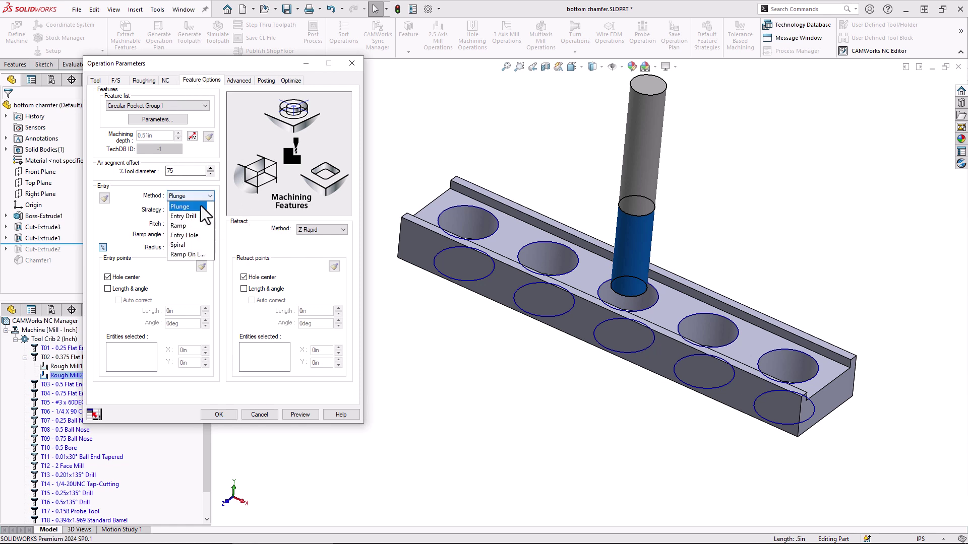
pyautogui.click(184, 246)
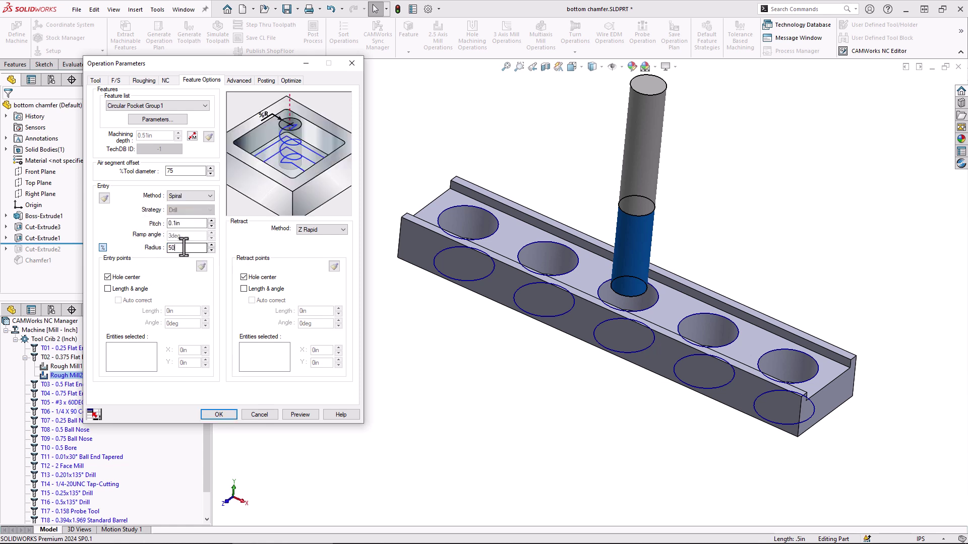
pyautogui.doubleClick(184, 247)
pyautogui.write('25')
# Preview the spiral pocket toolpaths and zoom in to inspect them in the five holes
pyautogui.click(299, 414)
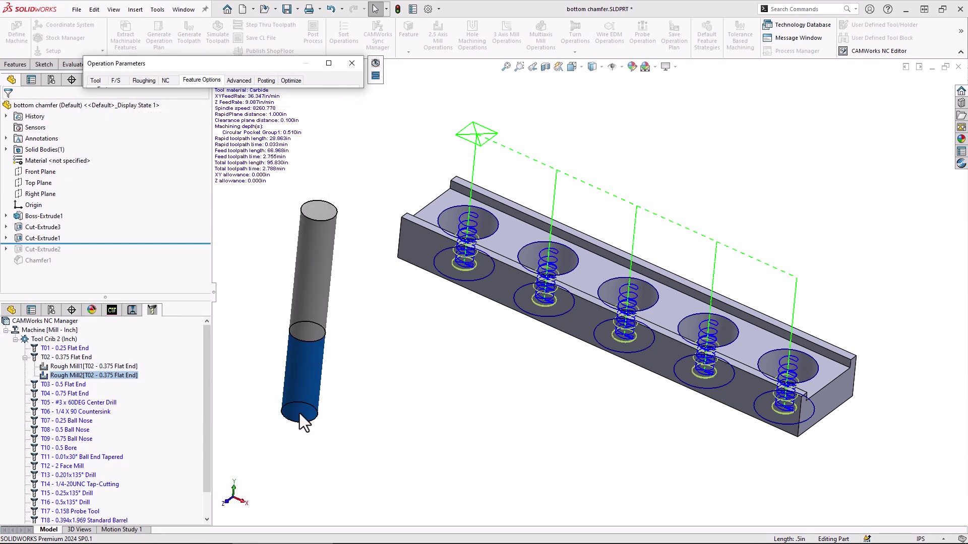
pyautogui.scroll(-5, 472, 197)
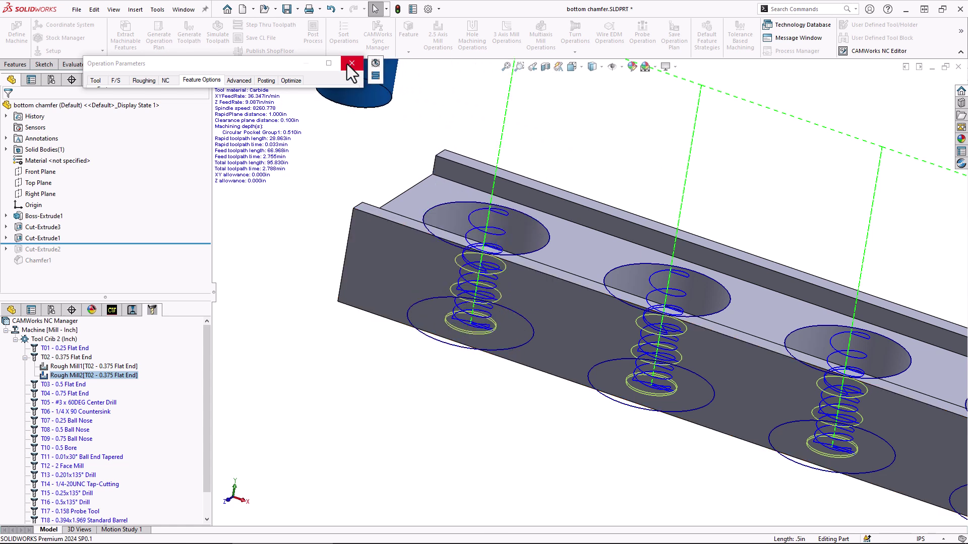
pyautogui.moveTo(346, 62)
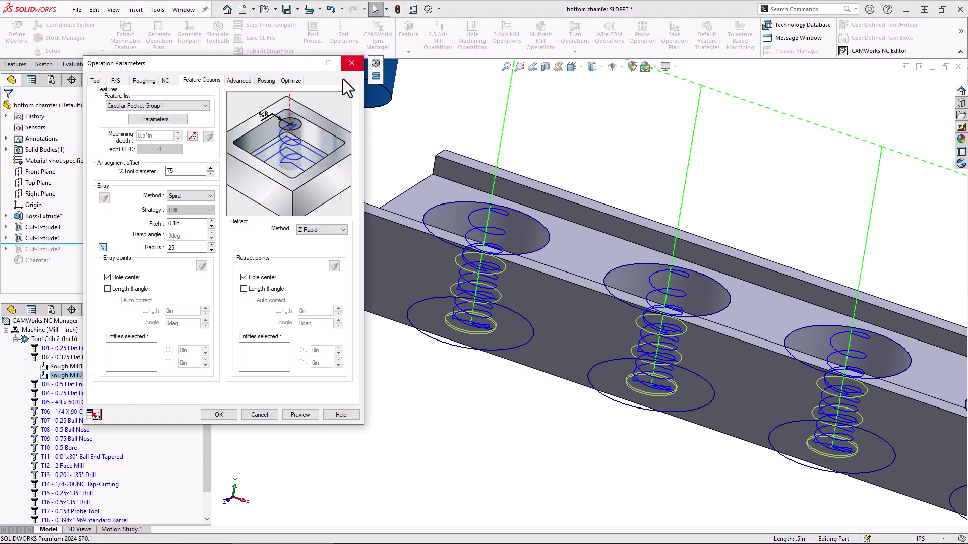
# Accept Rough Mill2, fit the part in view, and review the Rough Mill1 and Rough Mill2 toolpaths
pyautogui.click(227, 415)
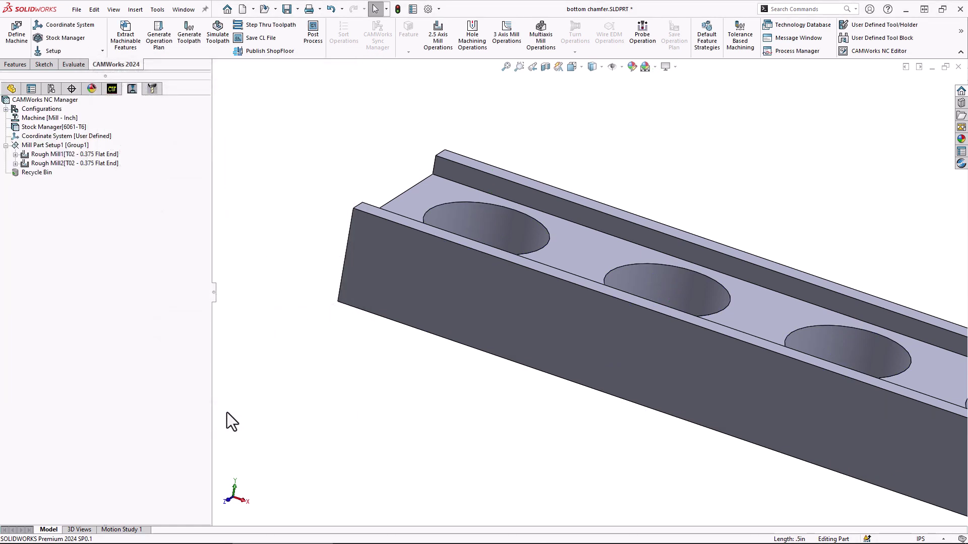
pyautogui.press('f')
pyautogui.click(61, 155)
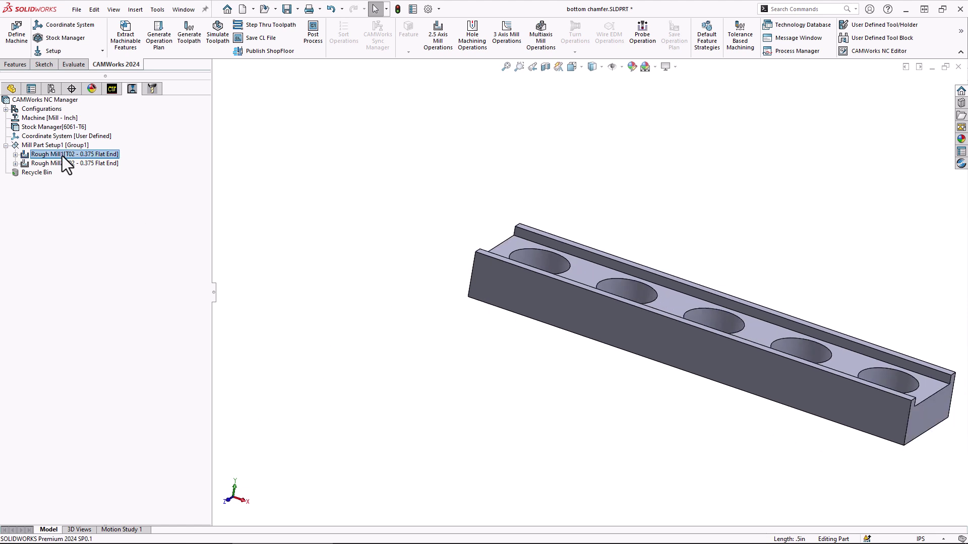
pyautogui.moveTo(303, 217); pyautogui.dragTo(609, 279, button='middle')
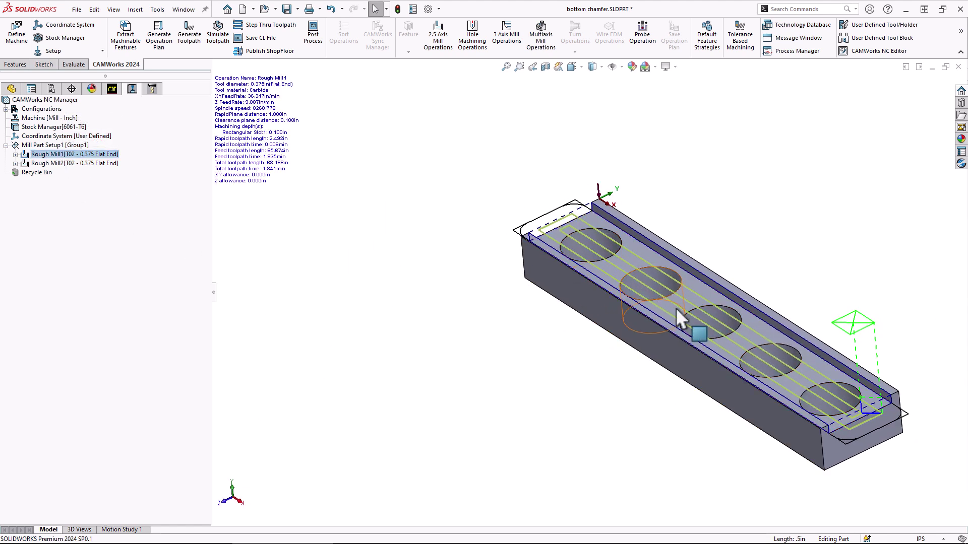
pyautogui.click(74, 164)
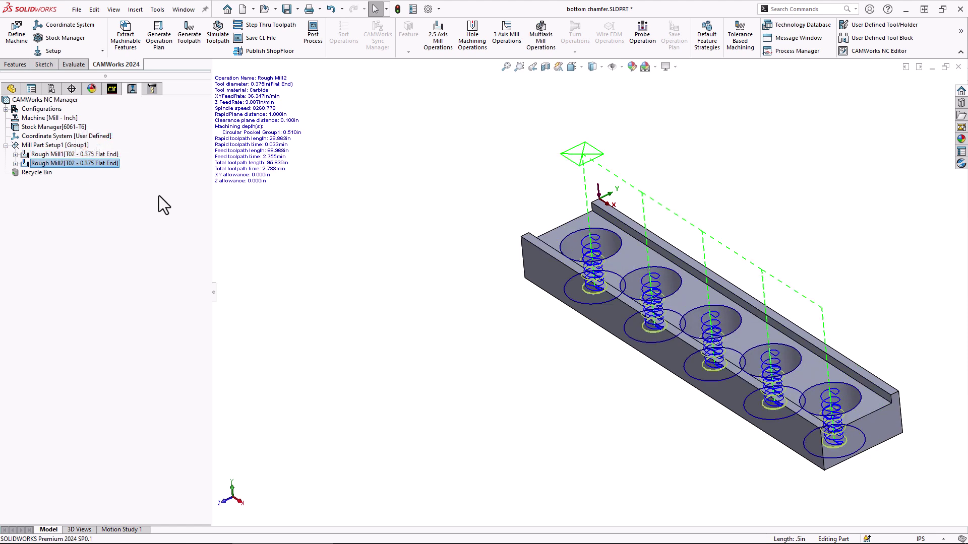
# Run the toolpath simulation to cut the slot and the five pockets in the stock
pyautogui.click(211, 33)
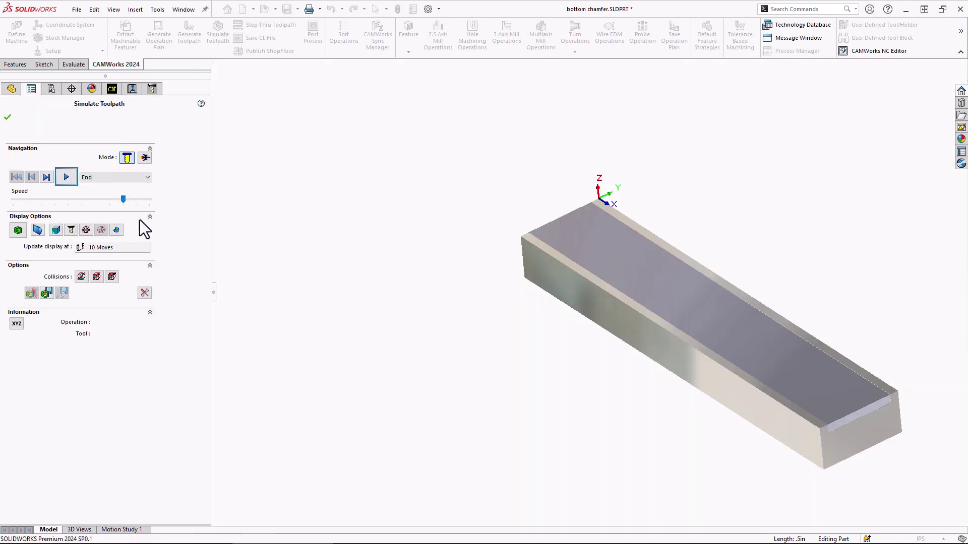
pyautogui.click(71, 176)
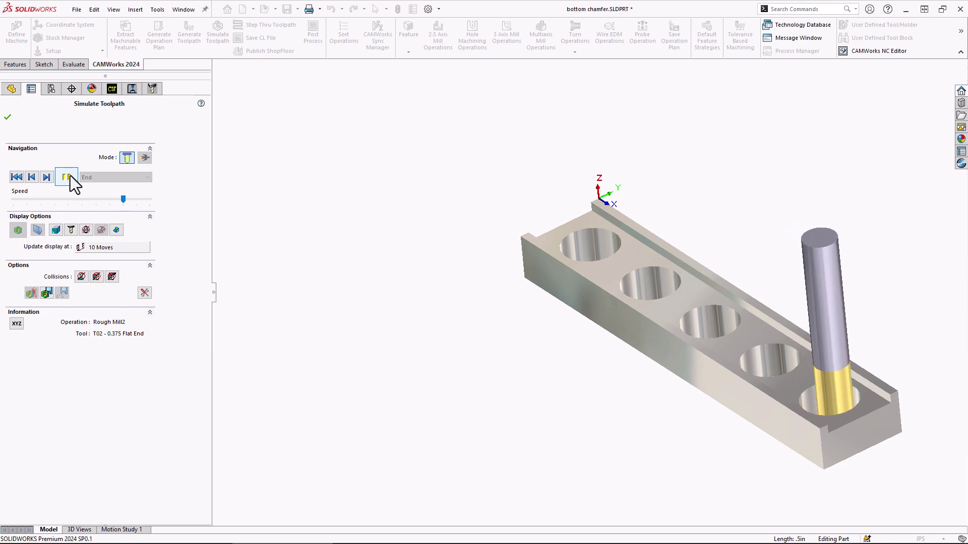
# Show the difference between the simulated stock and the design part
pyautogui.click(18, 230)
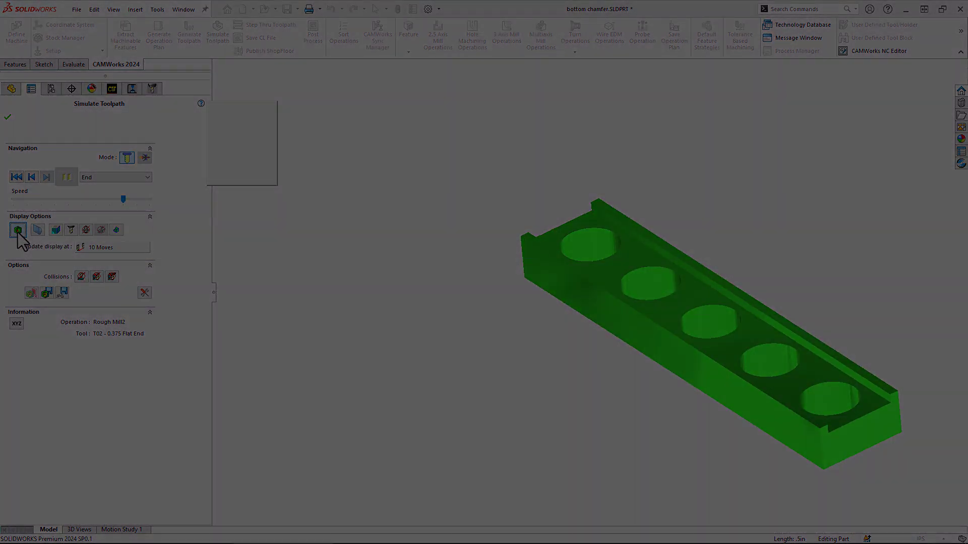